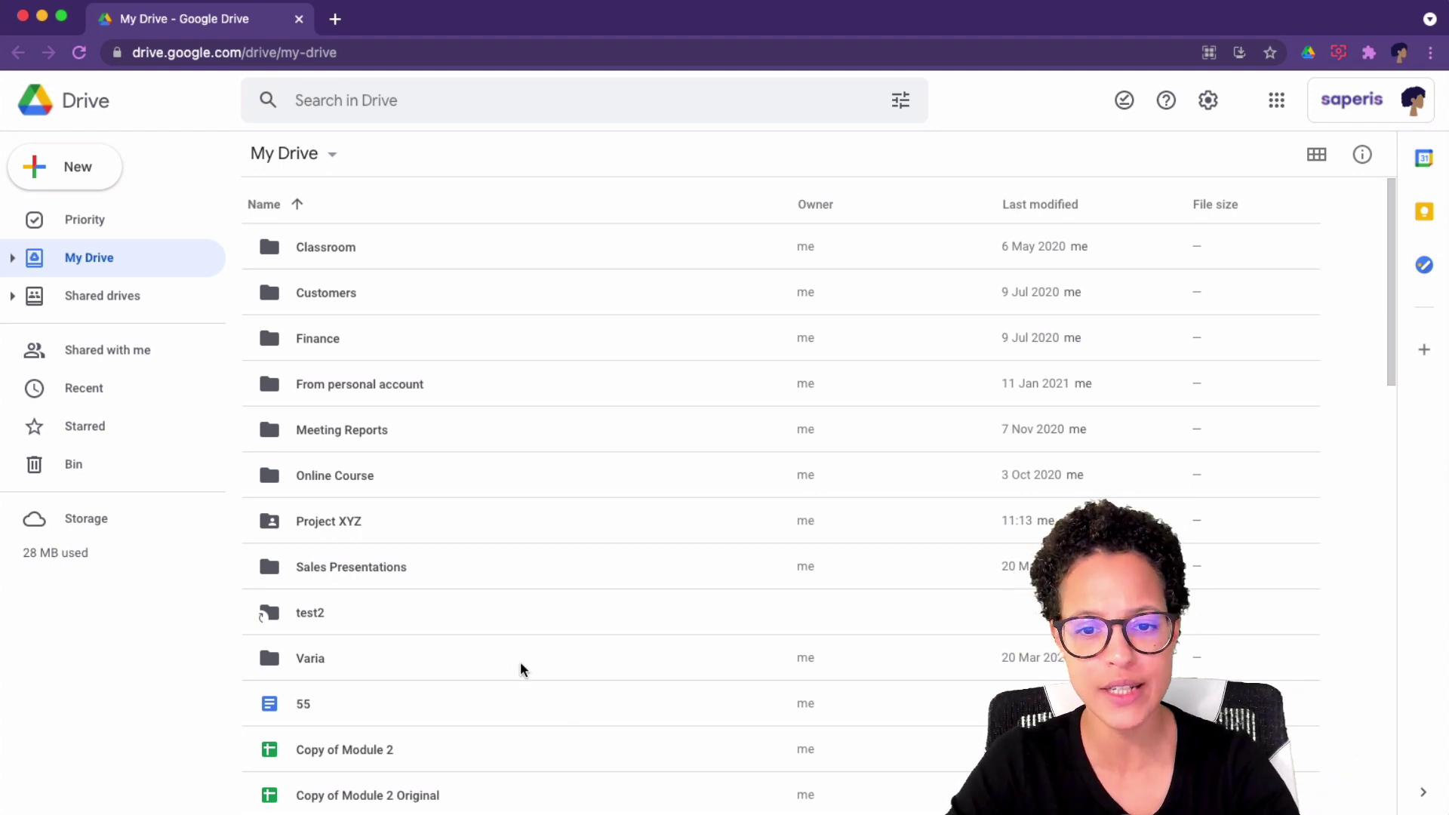
Step: Colour the Project XYZ folder red in My Drive, then check and close its sharing settings
{"action": "right_click", "coordinate": [312, 526]}
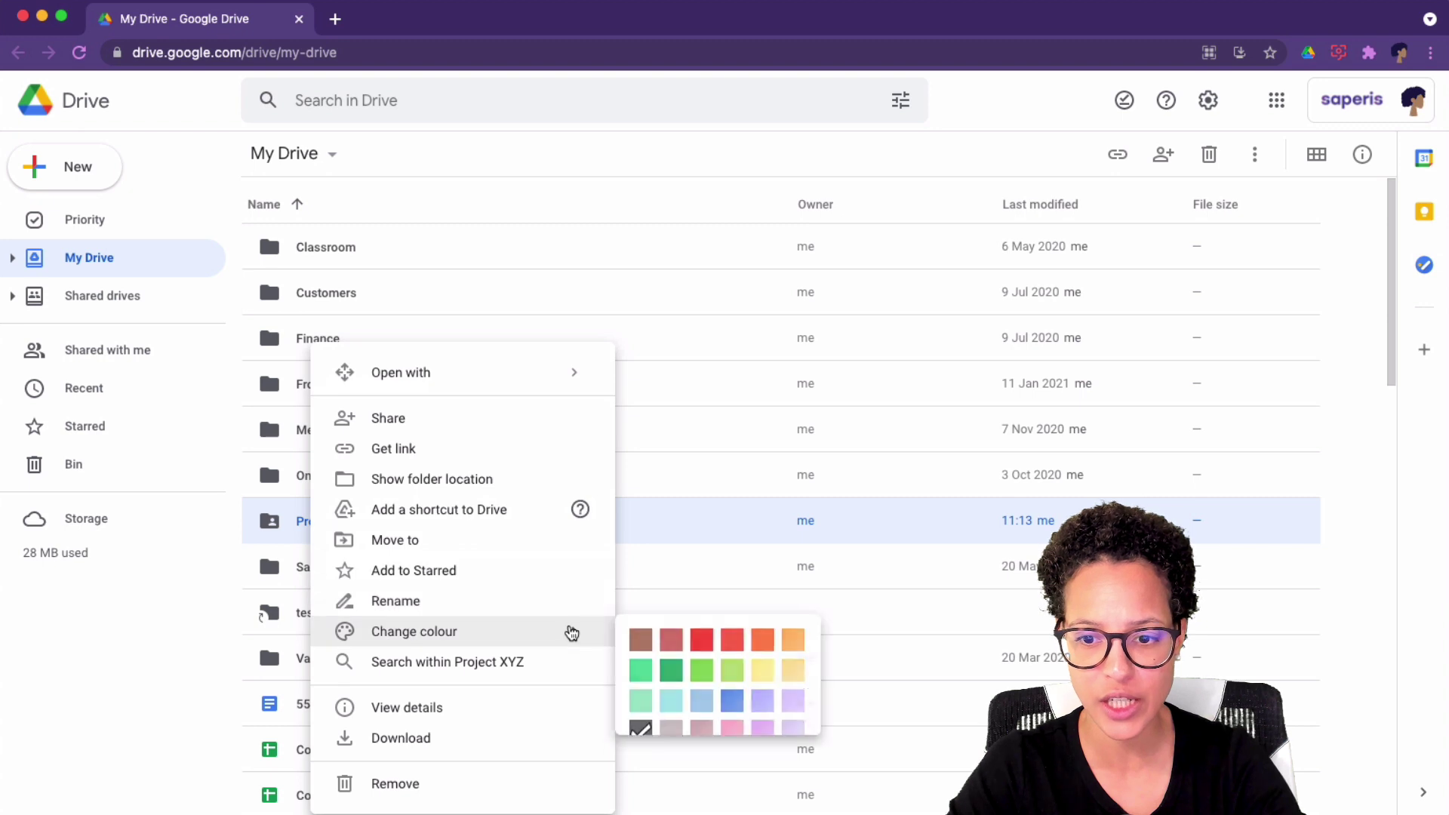
{"action": "mouse_move", "coordinate": [476, 631]}
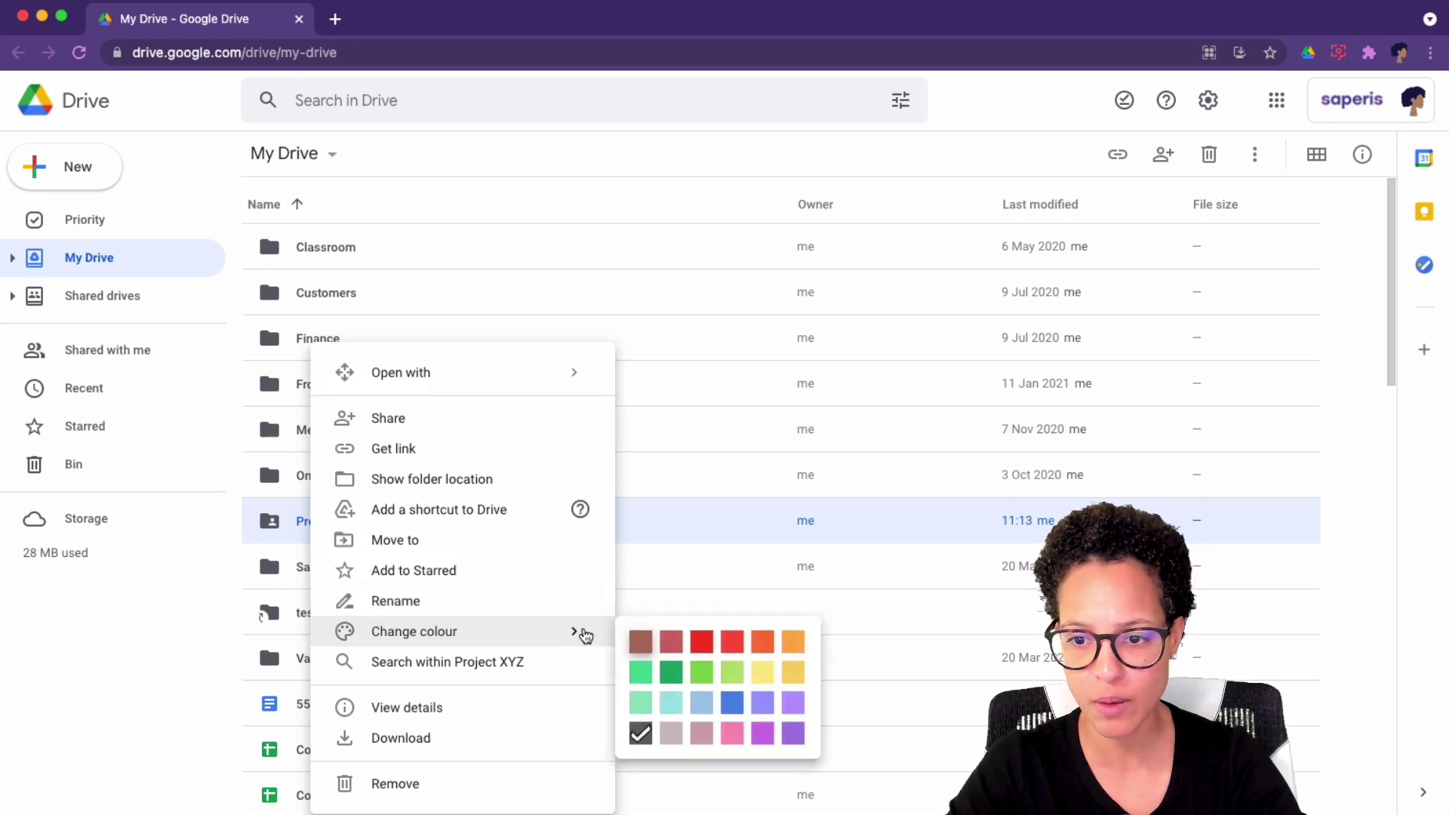
{"action": "left_click", "coordinate": [702, 643]}
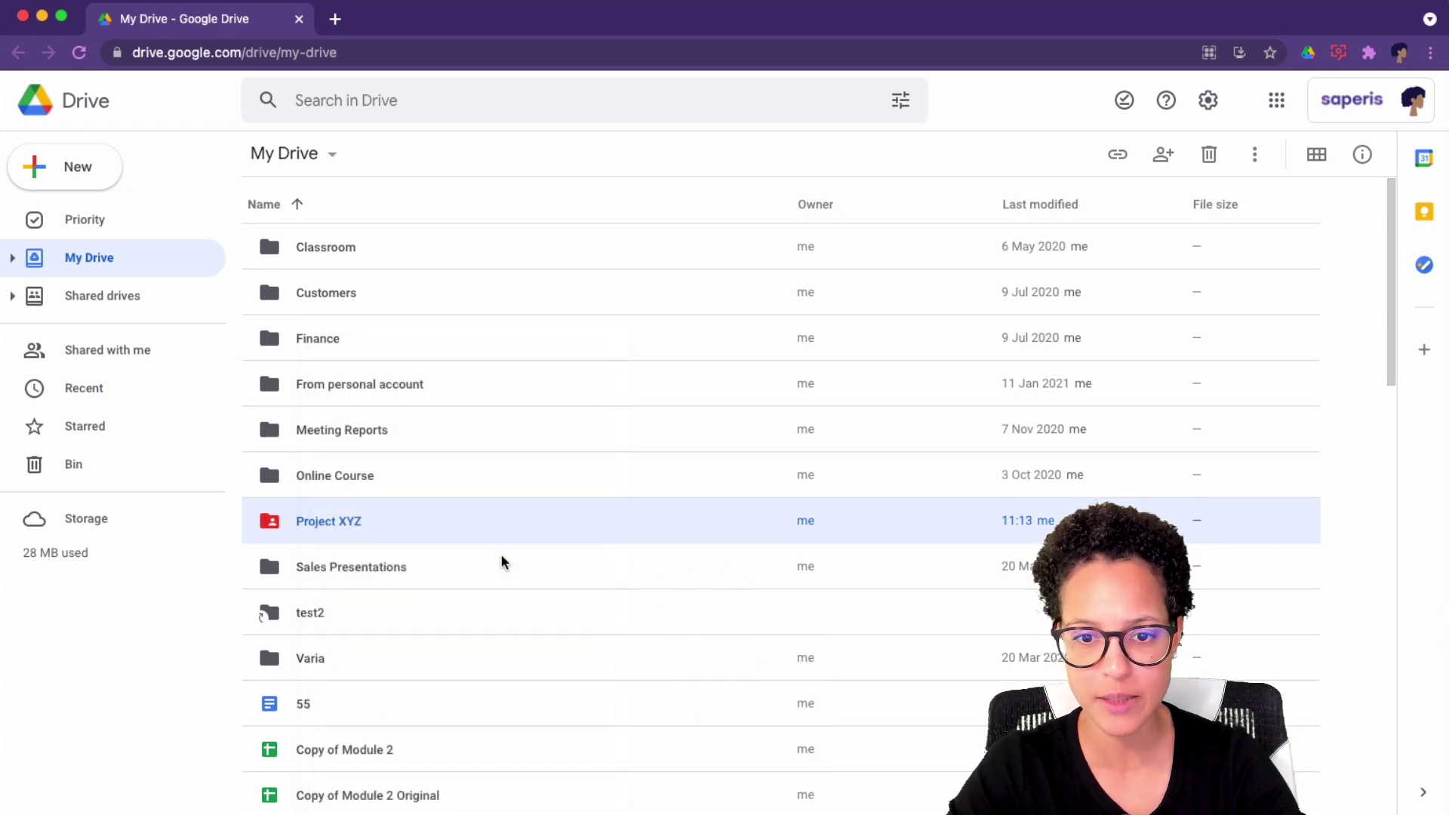
{"action": "right_click", "coordinate": [348, 526]}
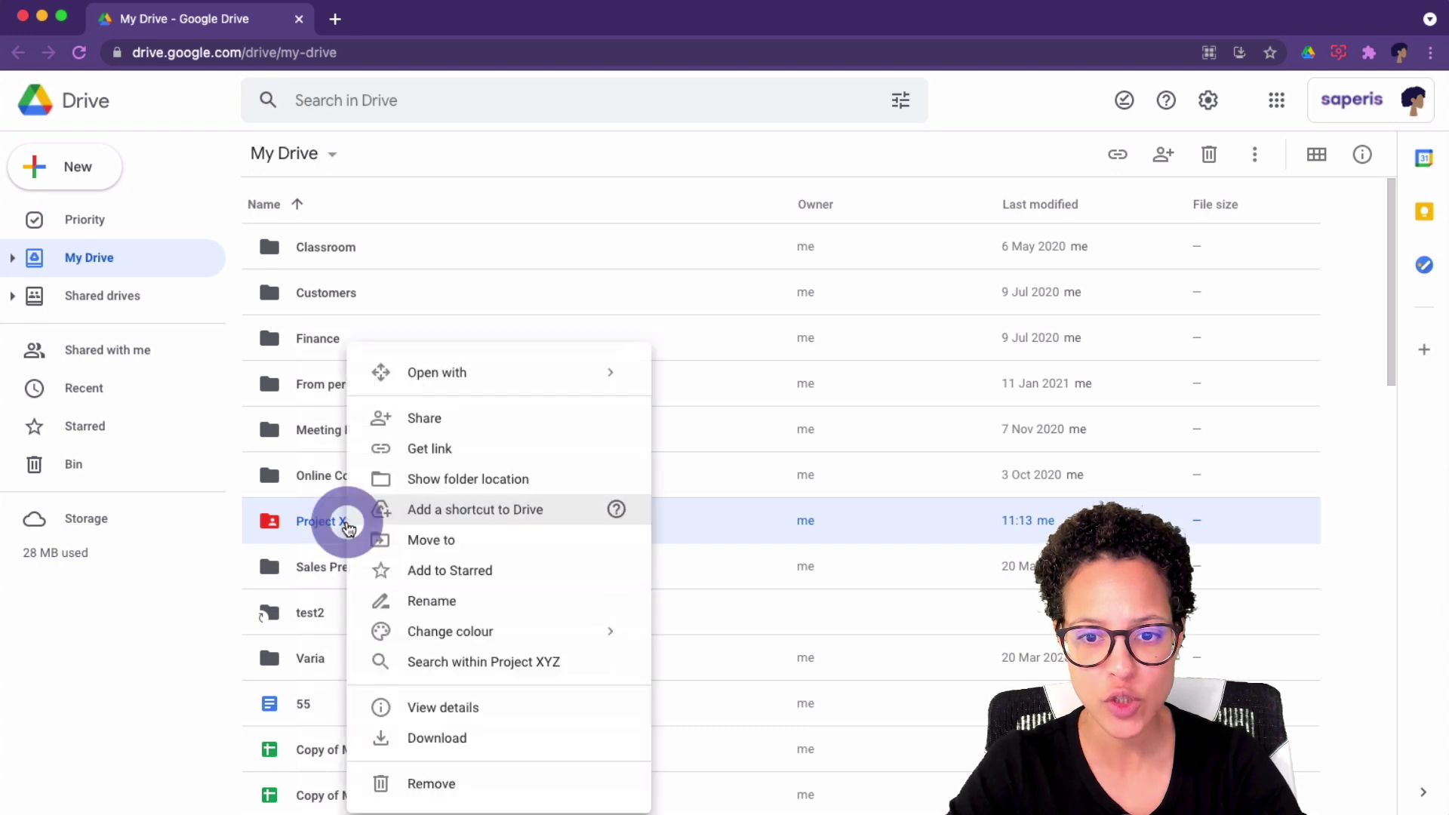
{"action": "left_click", "coordinate": [487, 419]}
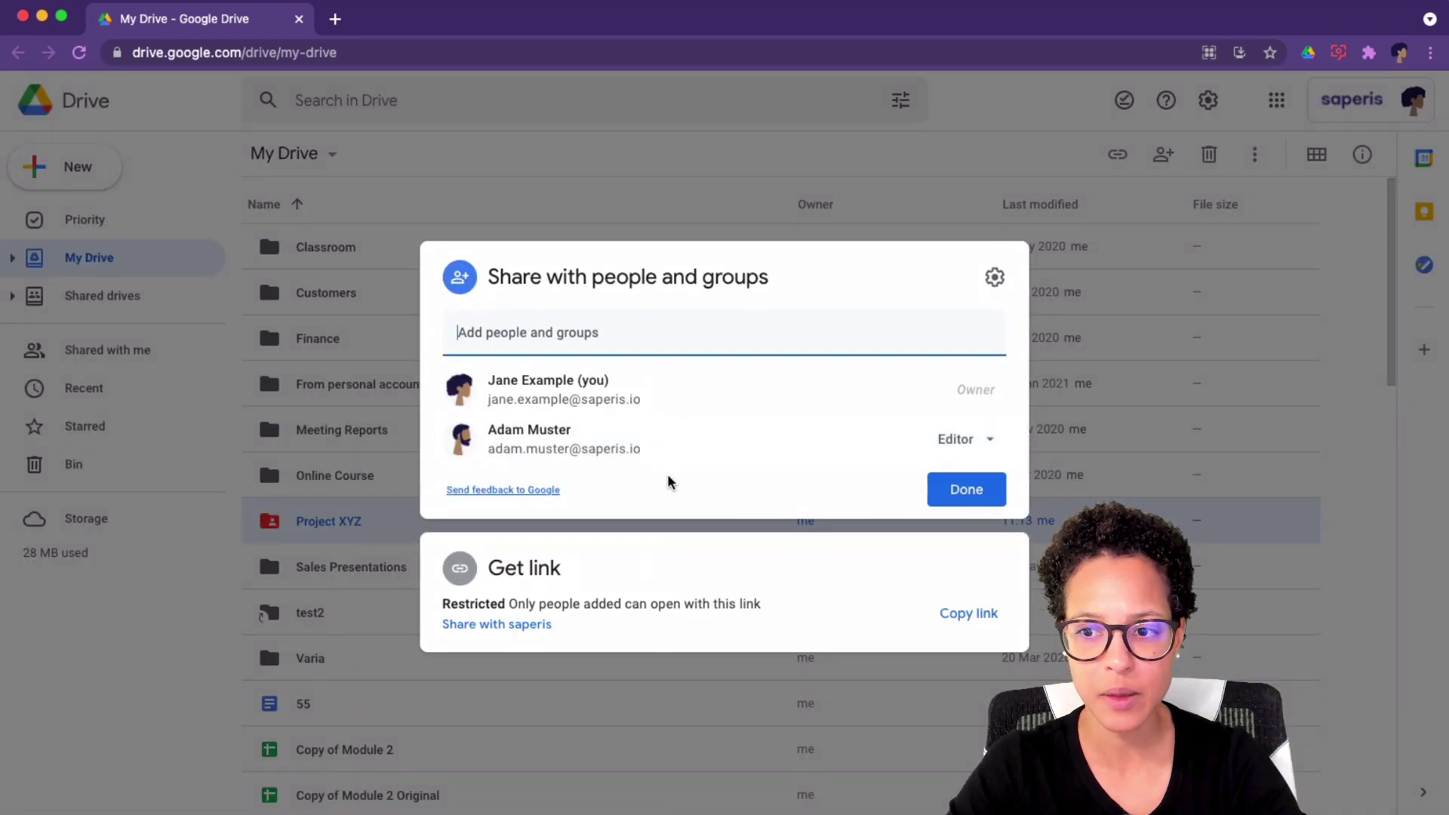
{"action": "left_click", "coordinate": [966, 489]}
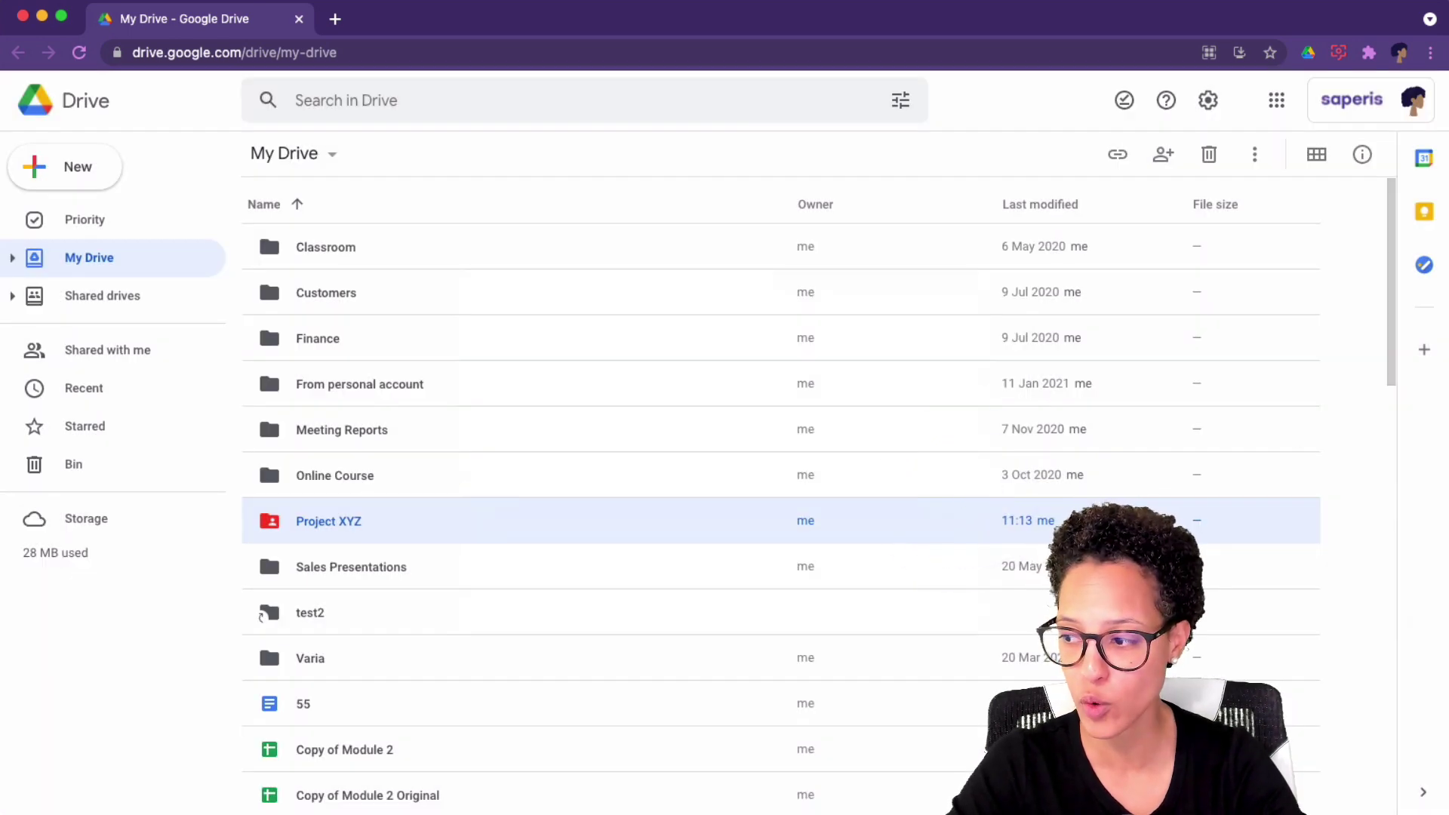
Step: Bring the second user's Drive window forward and browse its Shared with me list
{"action": "left_click_drag", "start_coordinate": [1448, 20], "coordinate": [671, 26]}
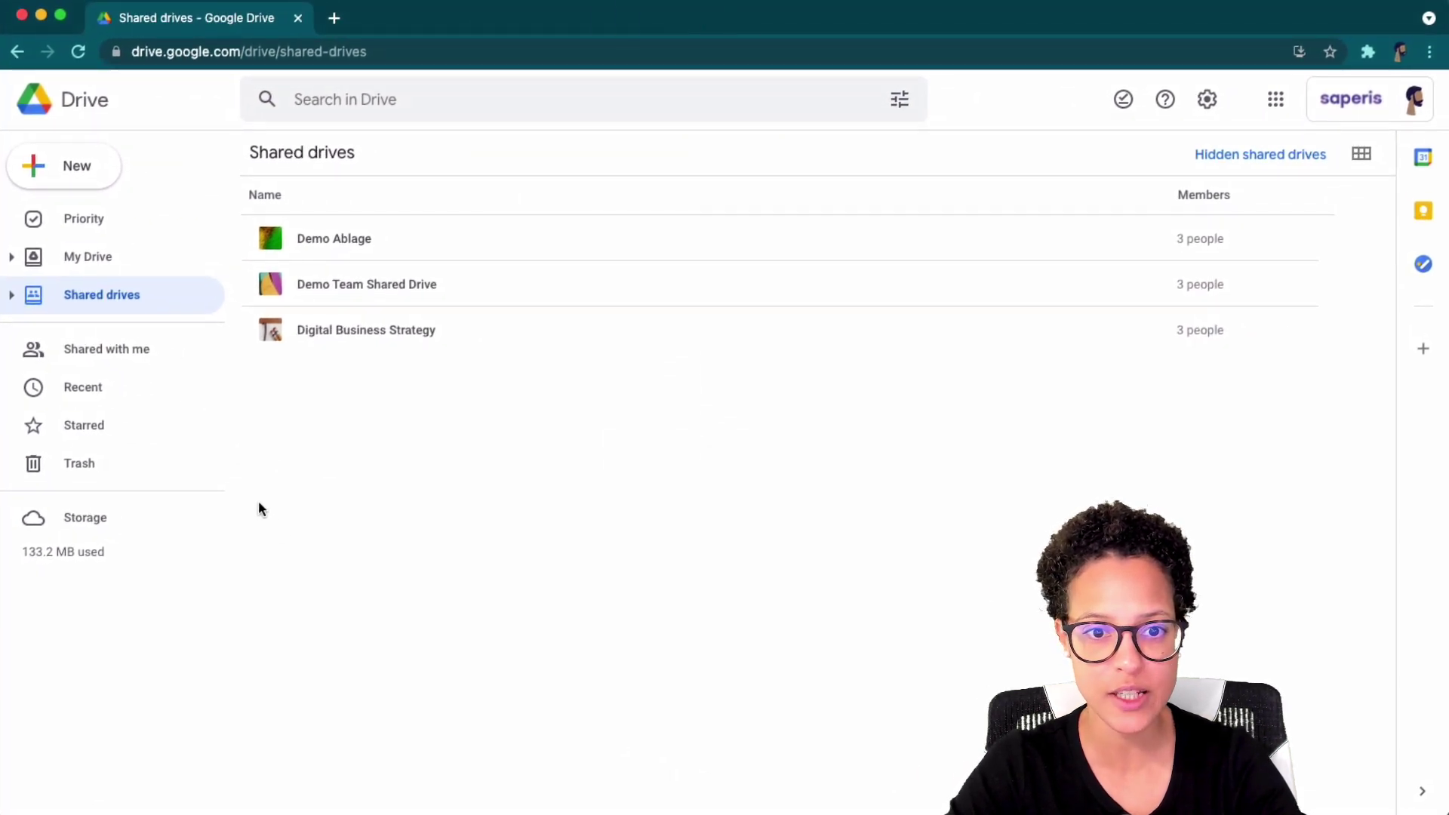
{"action": "left_click", "coordinate": [85, 352]}
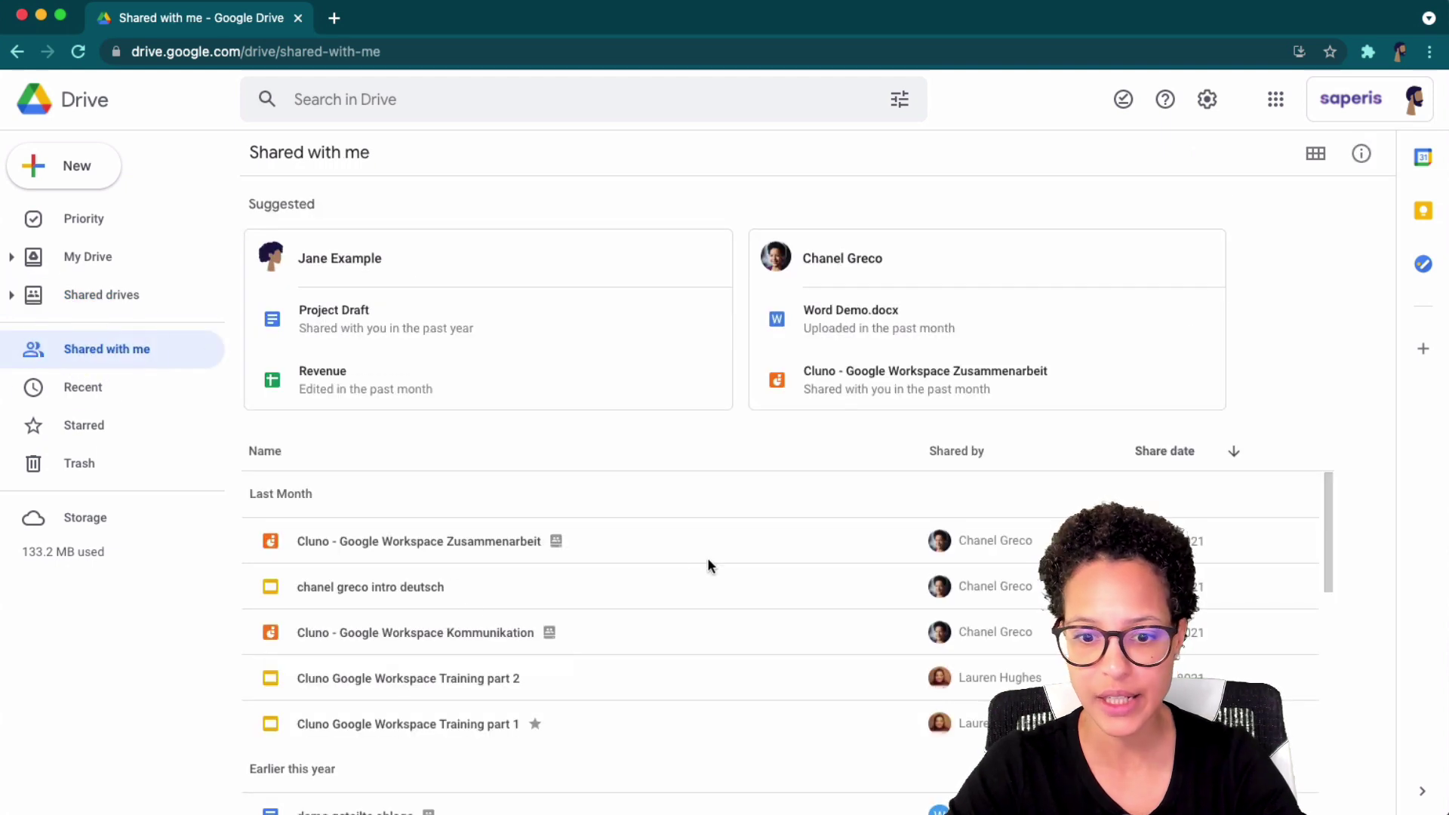
{"action": "scroll", "coordinate": [707, 563], "scroll_direction": "down", "scroll_amount": 1}
{"action": "scroll", "coordinate": [708, 563], "scroll_direction": "down", "scroll_amount": 3}
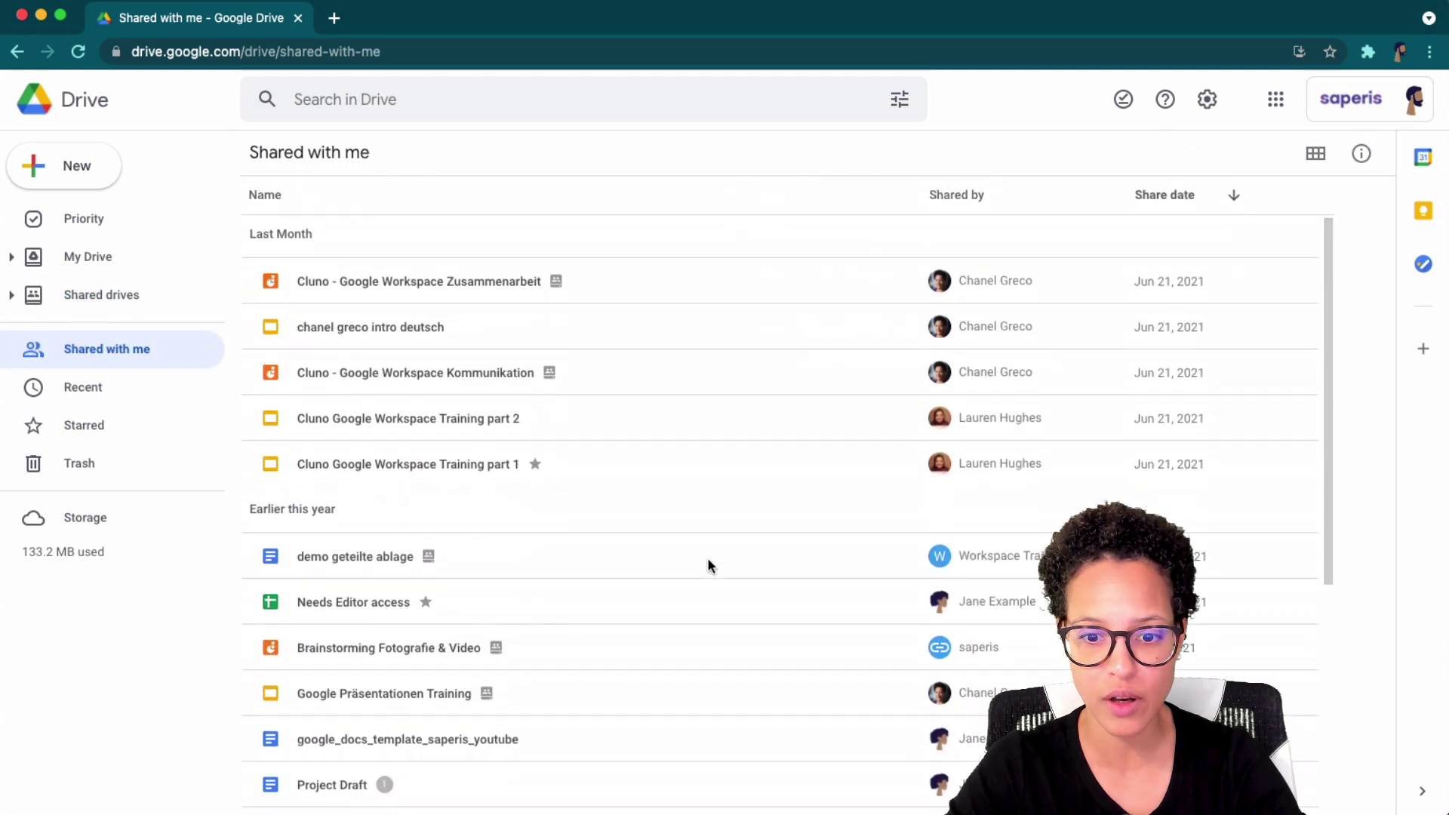
{"action": "scroll", "coordinate": [708, 562], "scroll_direction": "down", "scroll_amount": 5}
{"action": "scroll", "coordinate": [710, 565], "scroll_direction": "up", "scroll_amount": 10}
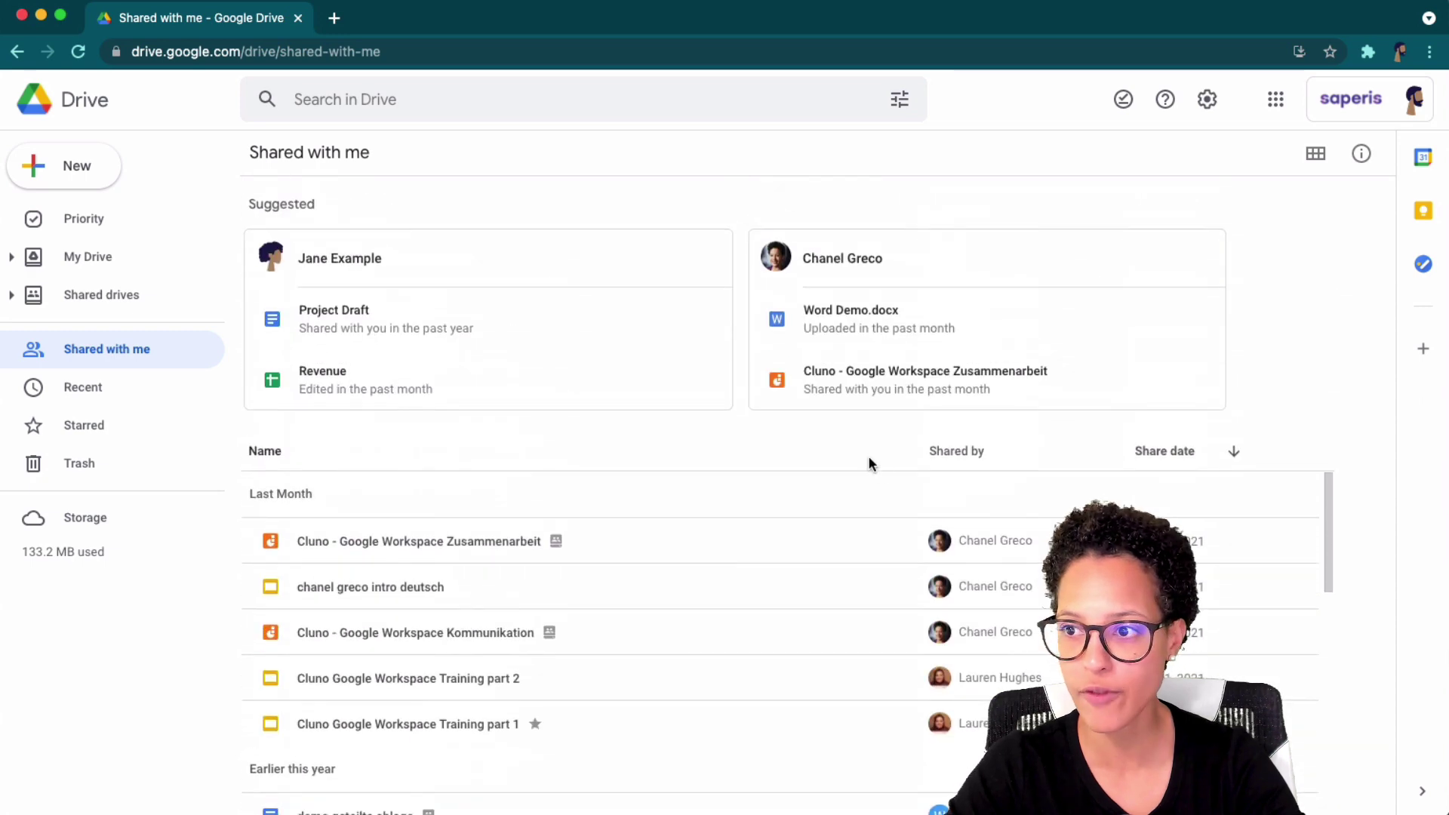
Step: Reload, search 'project' to open Project XYZ, then return to Shared with me
{"action": "left_click", "coordinate": [325, 53]}
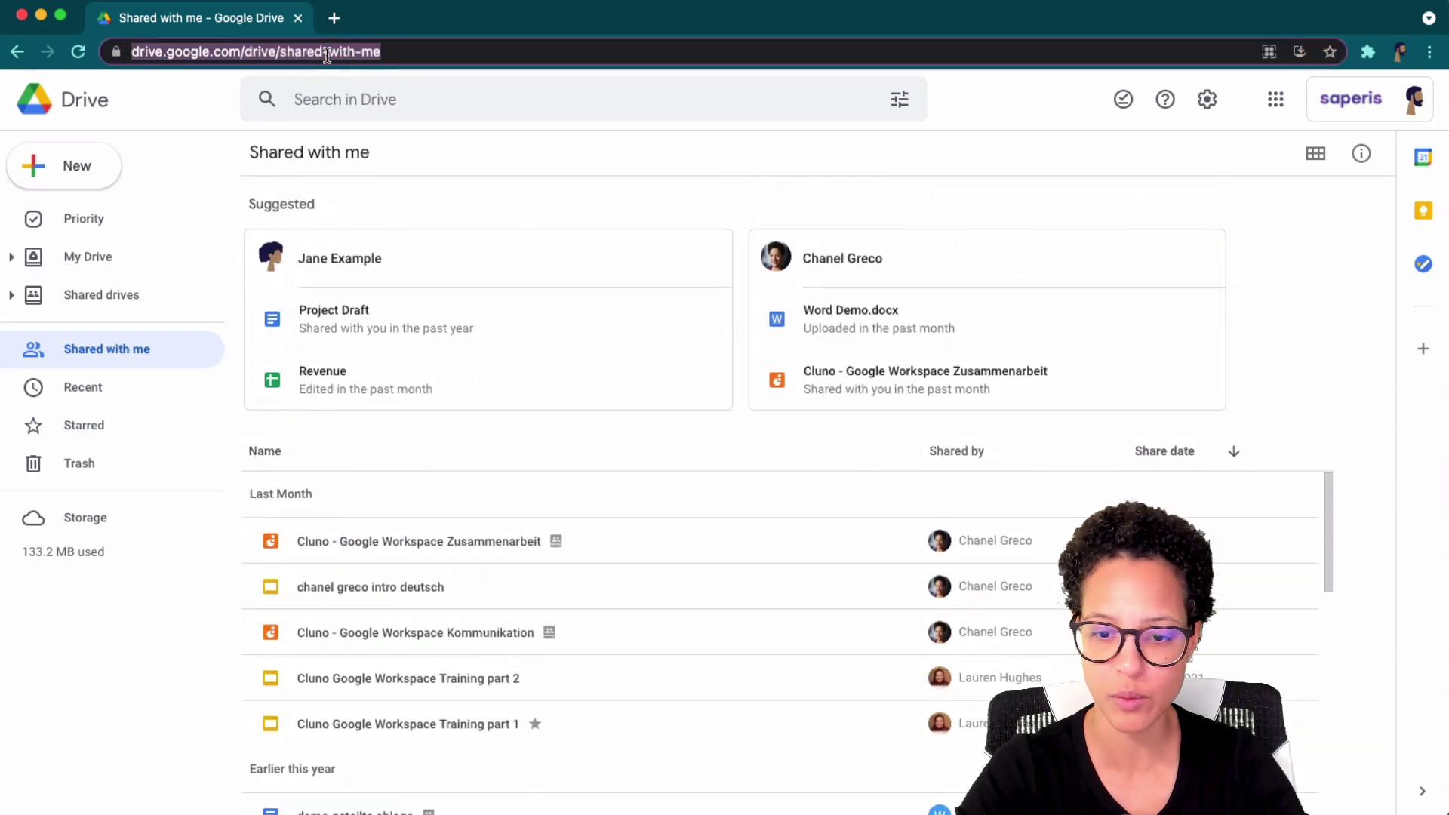
{"action": "key", "text": "Return"}
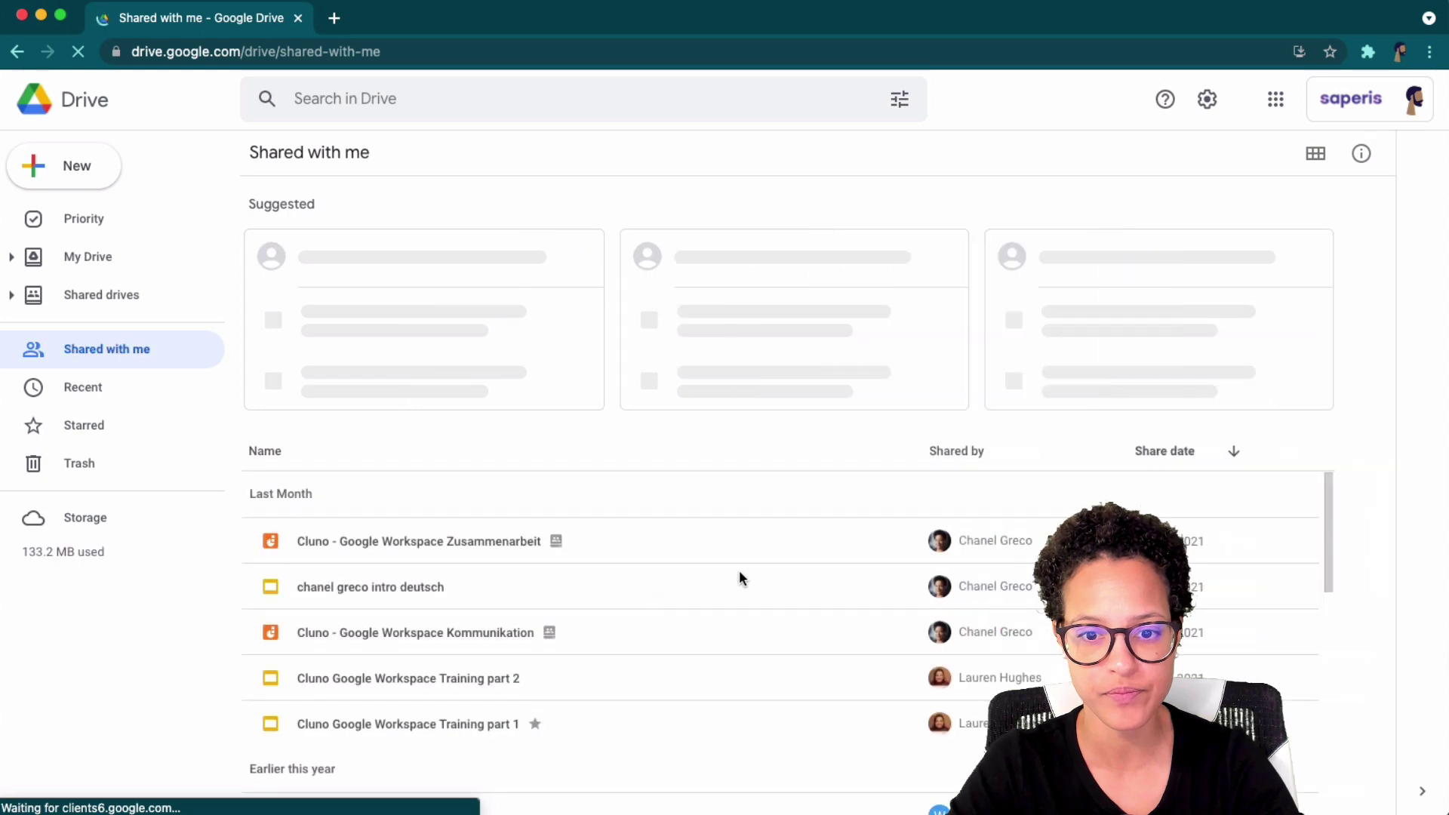
{"action": "scroll", "coordinate": [771, 568], "scroll_direction": "down", "scroll_amount": 5}
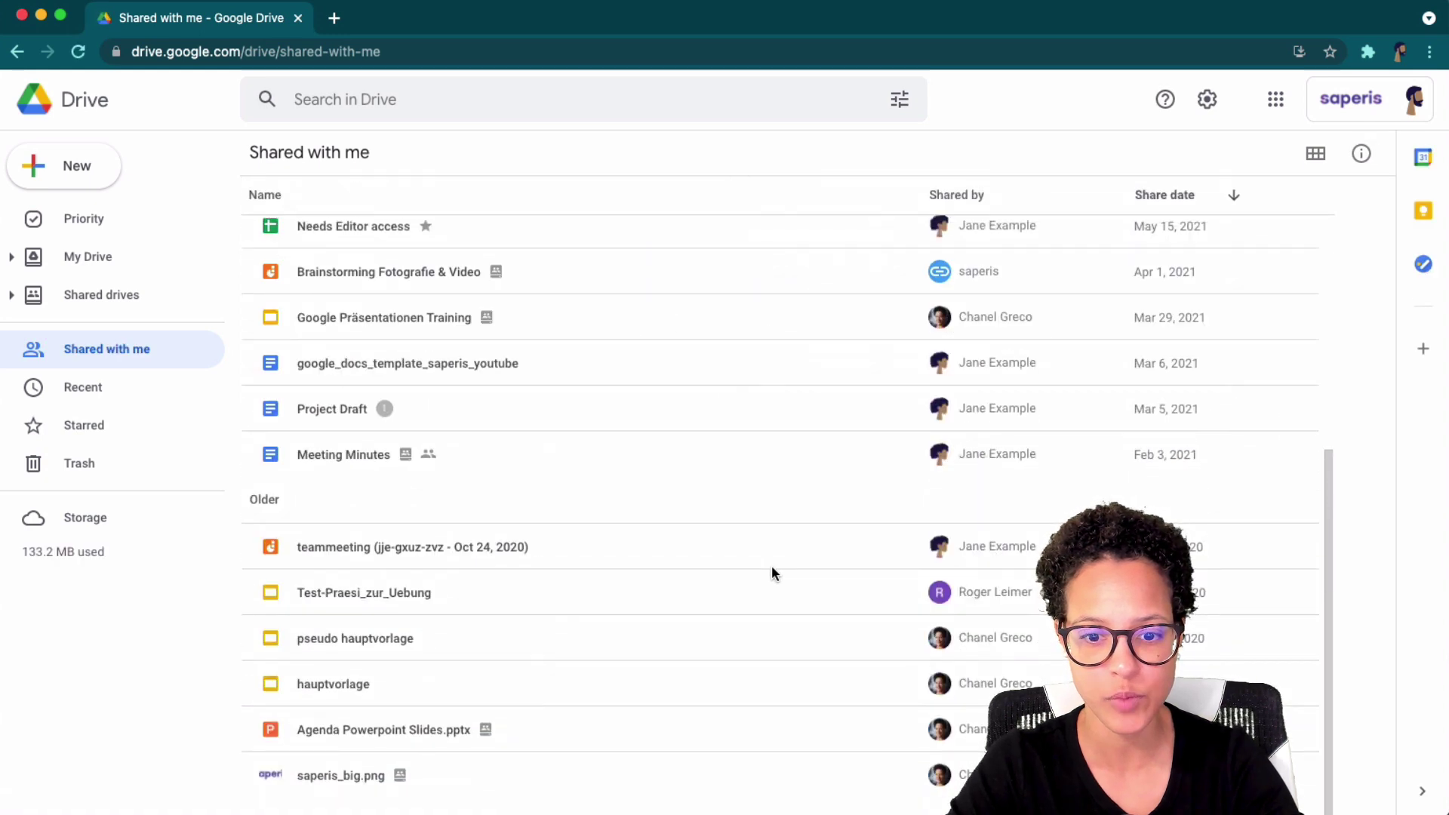
{"action": "left_click", "coordinate": [378, 99]}
{"action": "type", "text": "project"}
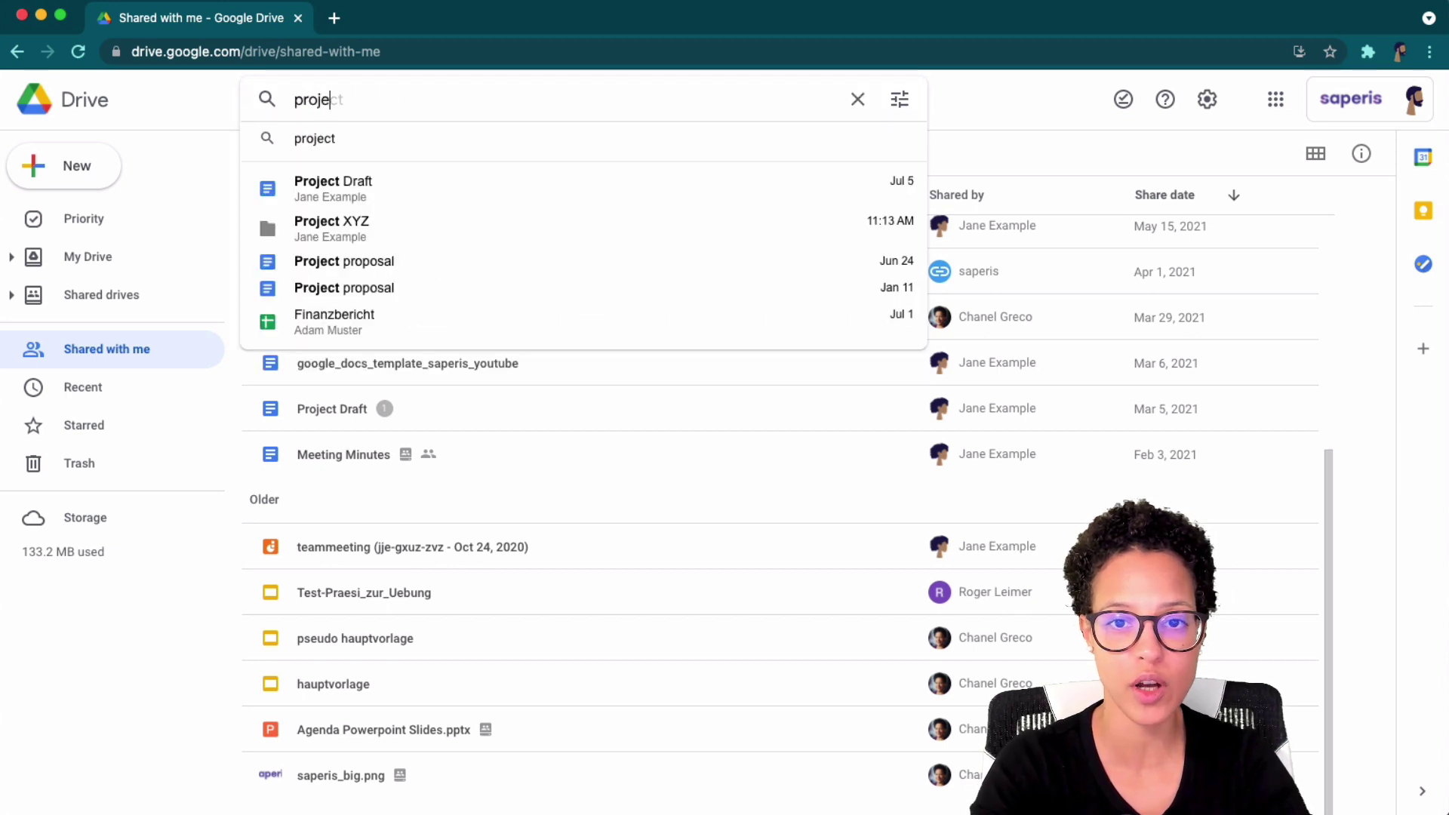
{"action": "key", "text": "Down"}
{"action": "key", "text": "Down"}
{"action": "key", "text": "Down"}
{"action": "key", "text": "Down"}
{"action": "key", "text": "Up"}
{"action": "key", "text": "Return"}
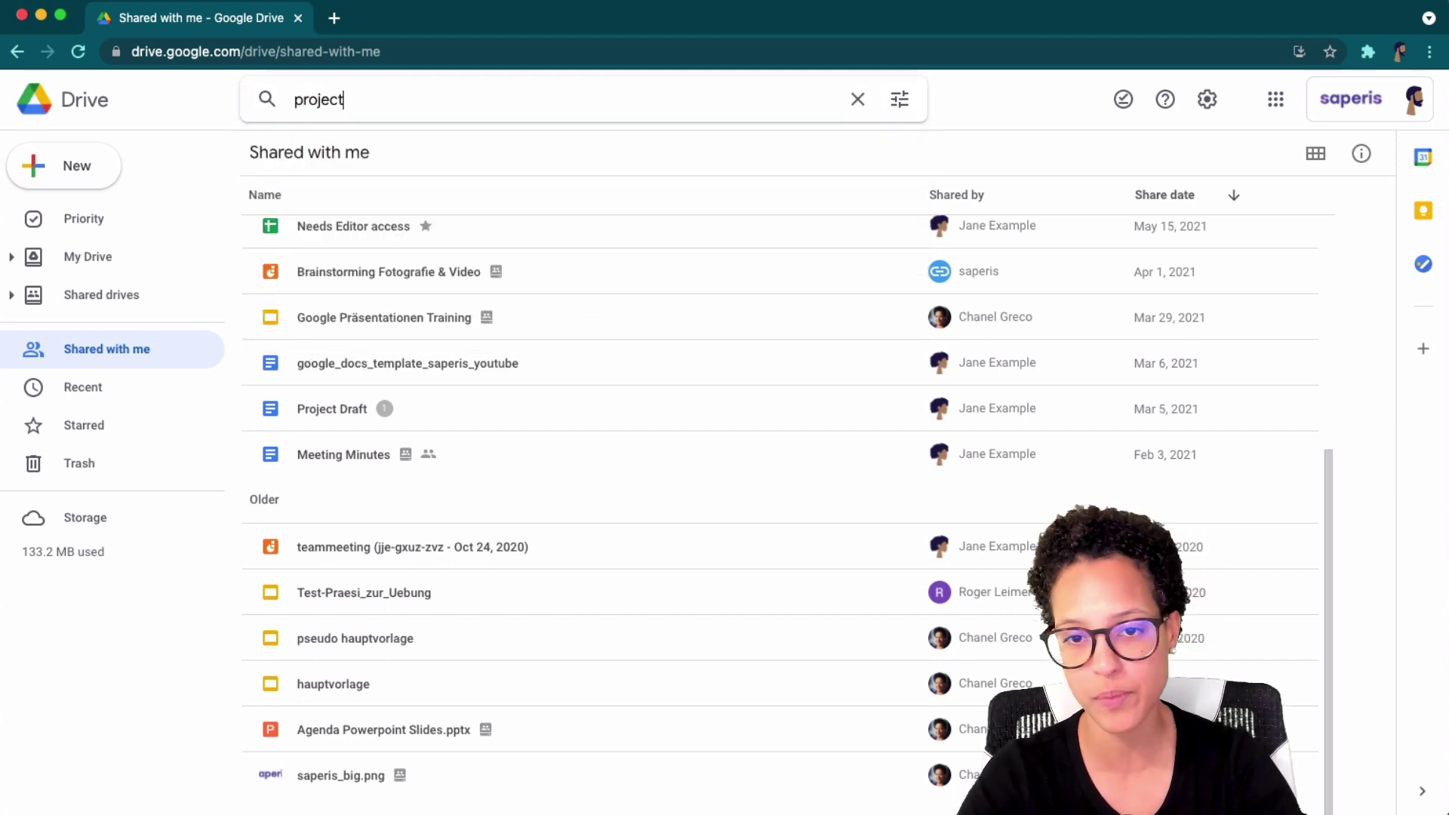
{"action": "left_click", "coordinate": [326, 153]}
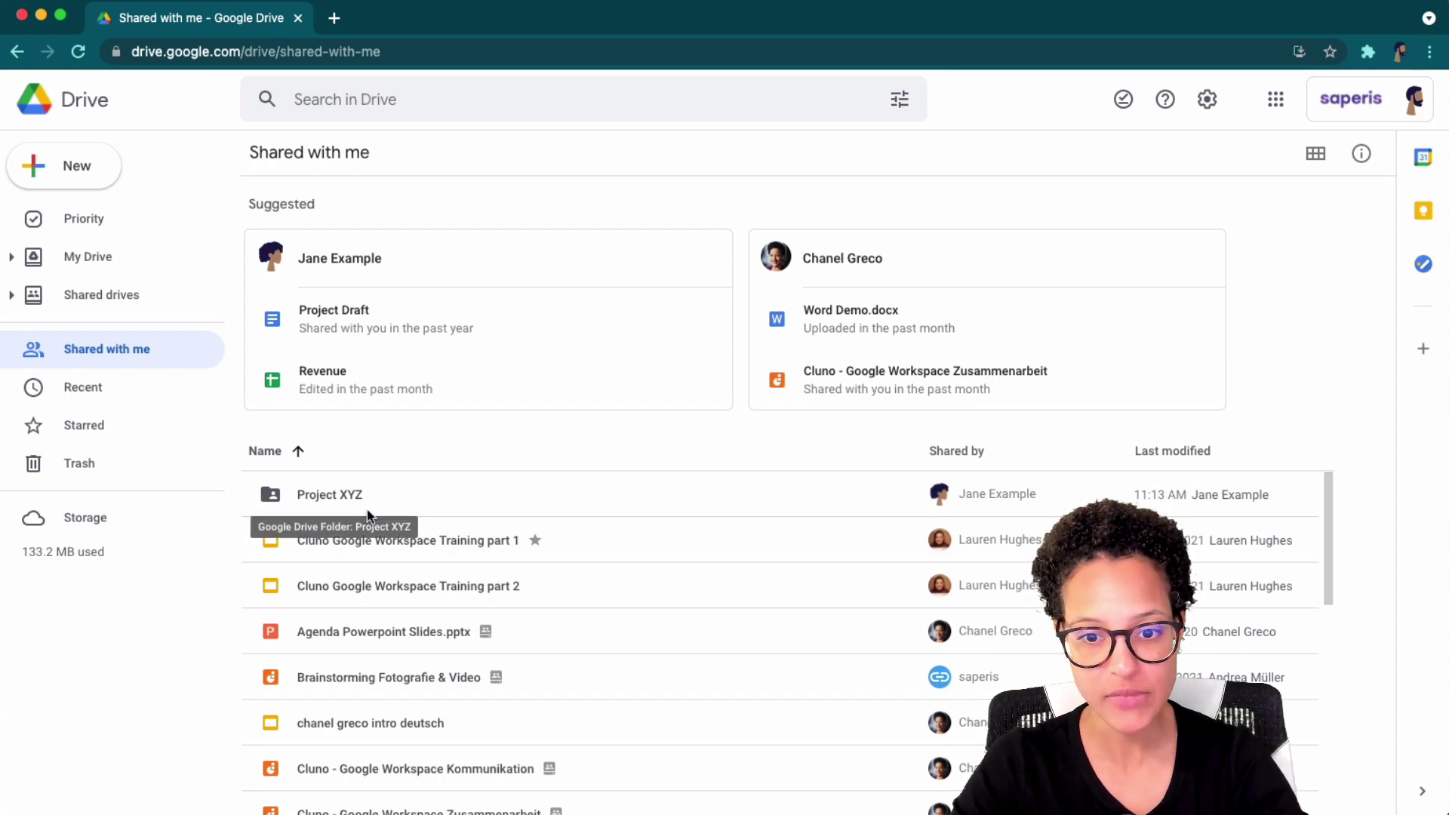
Step: Colour the shared Project XYZ folder blue in the second account's Shared with me
{"action": "right_click", "coordinate": [337, 496]}
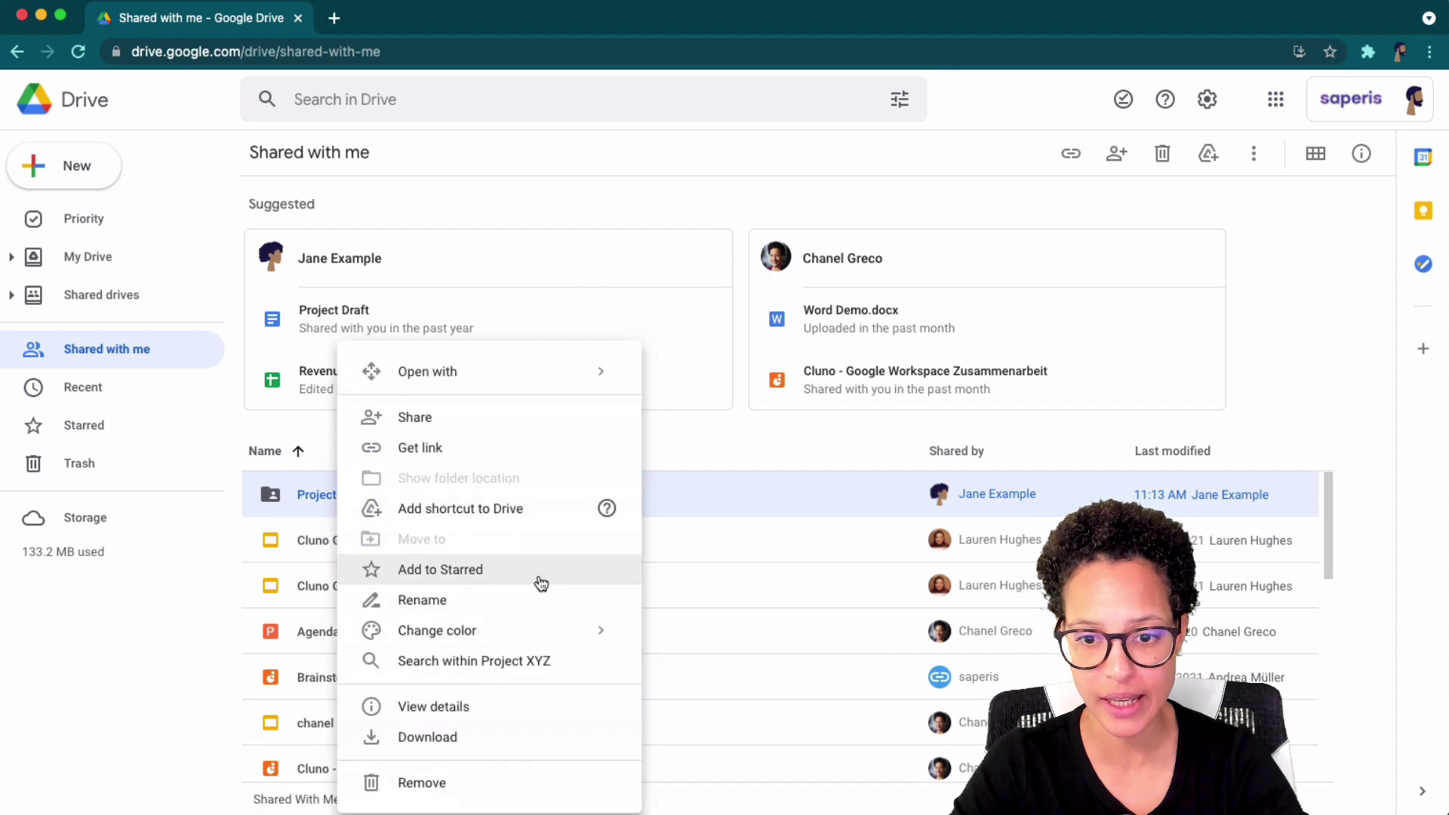
{"action": "mouse_move", "coordinate": [437, 631]}
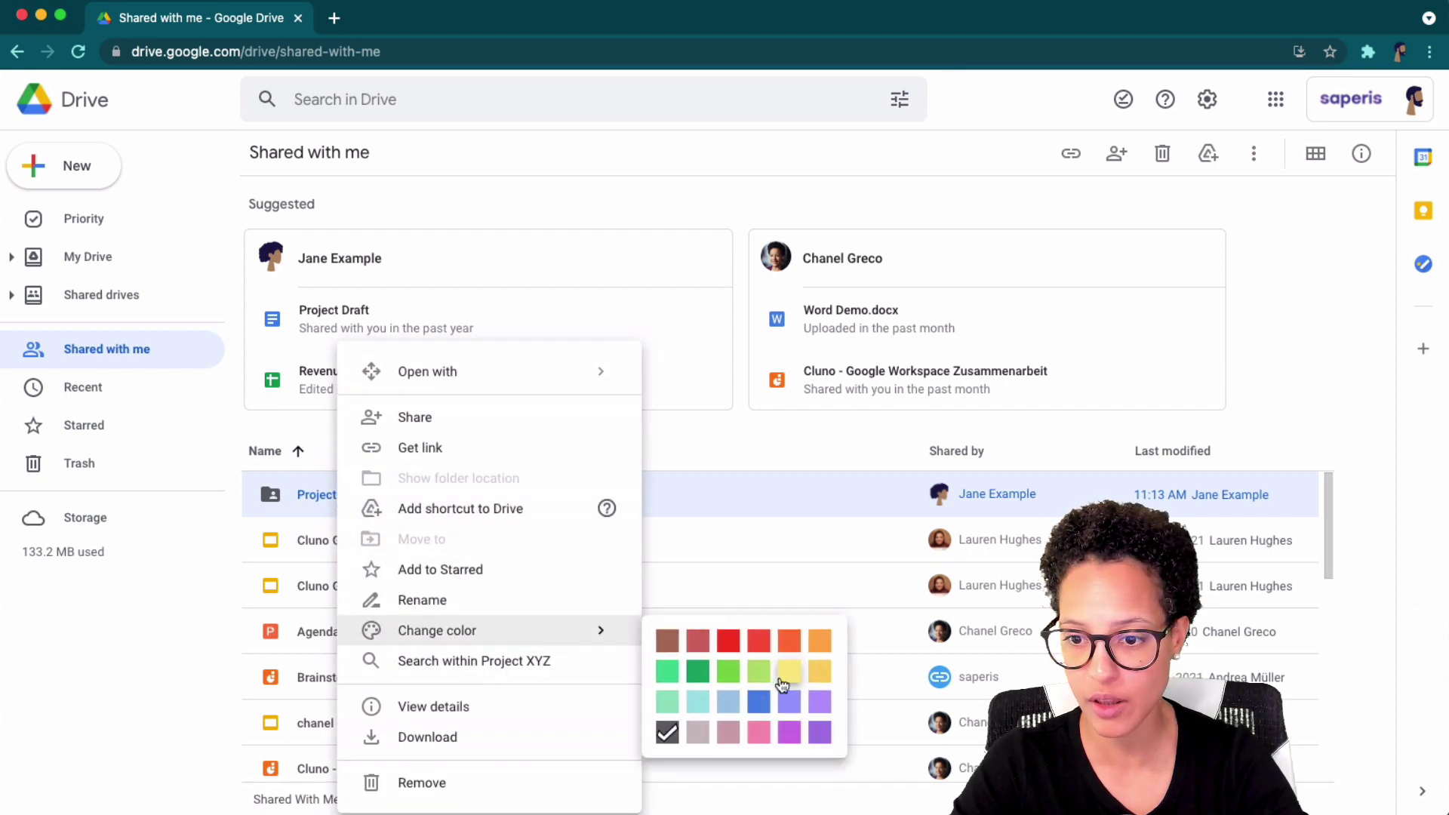
{"action": "left_click", "coordinate": [765, 707]}
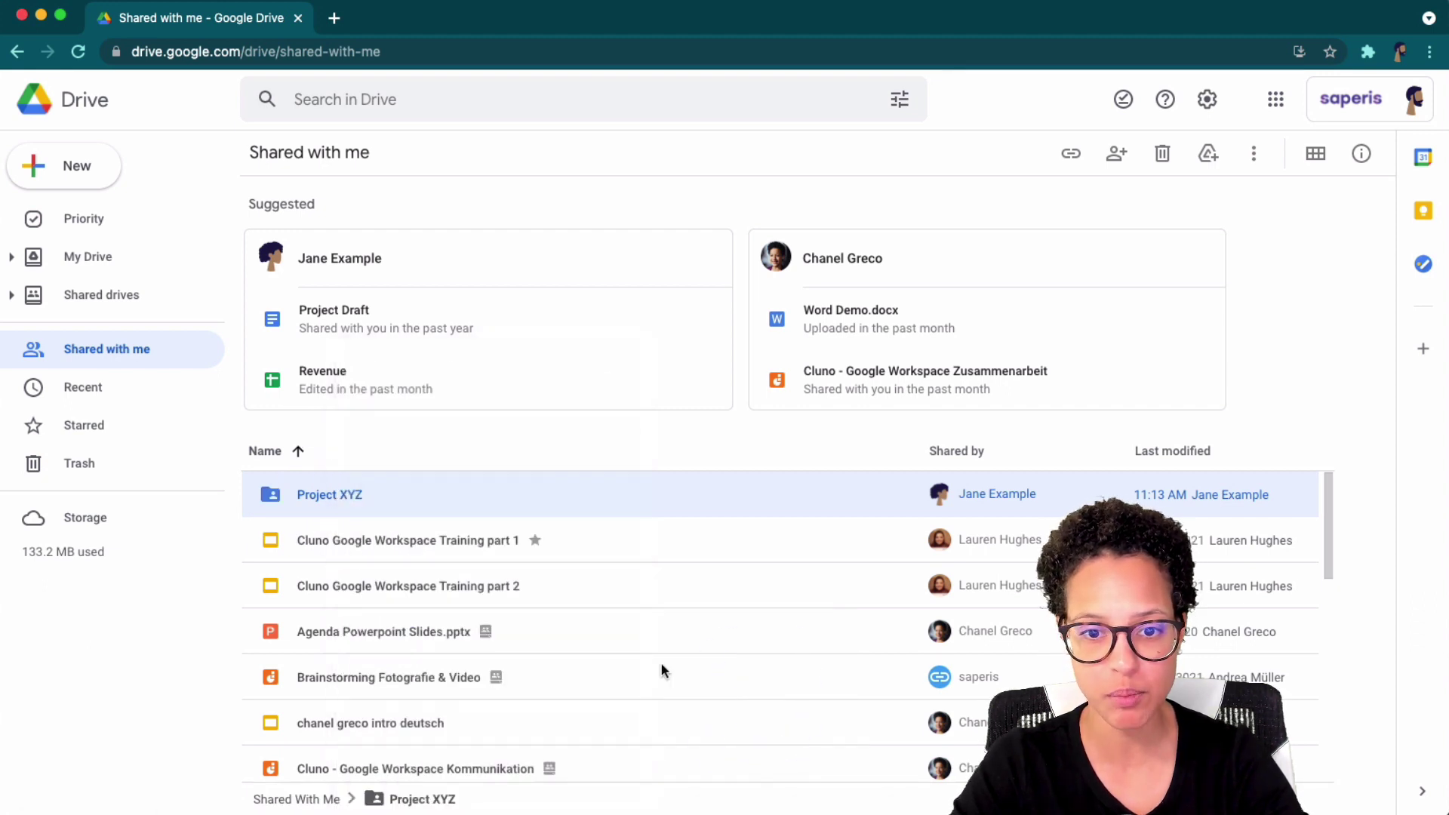
{"action": "left_click", "coordinate": [189, 613]}
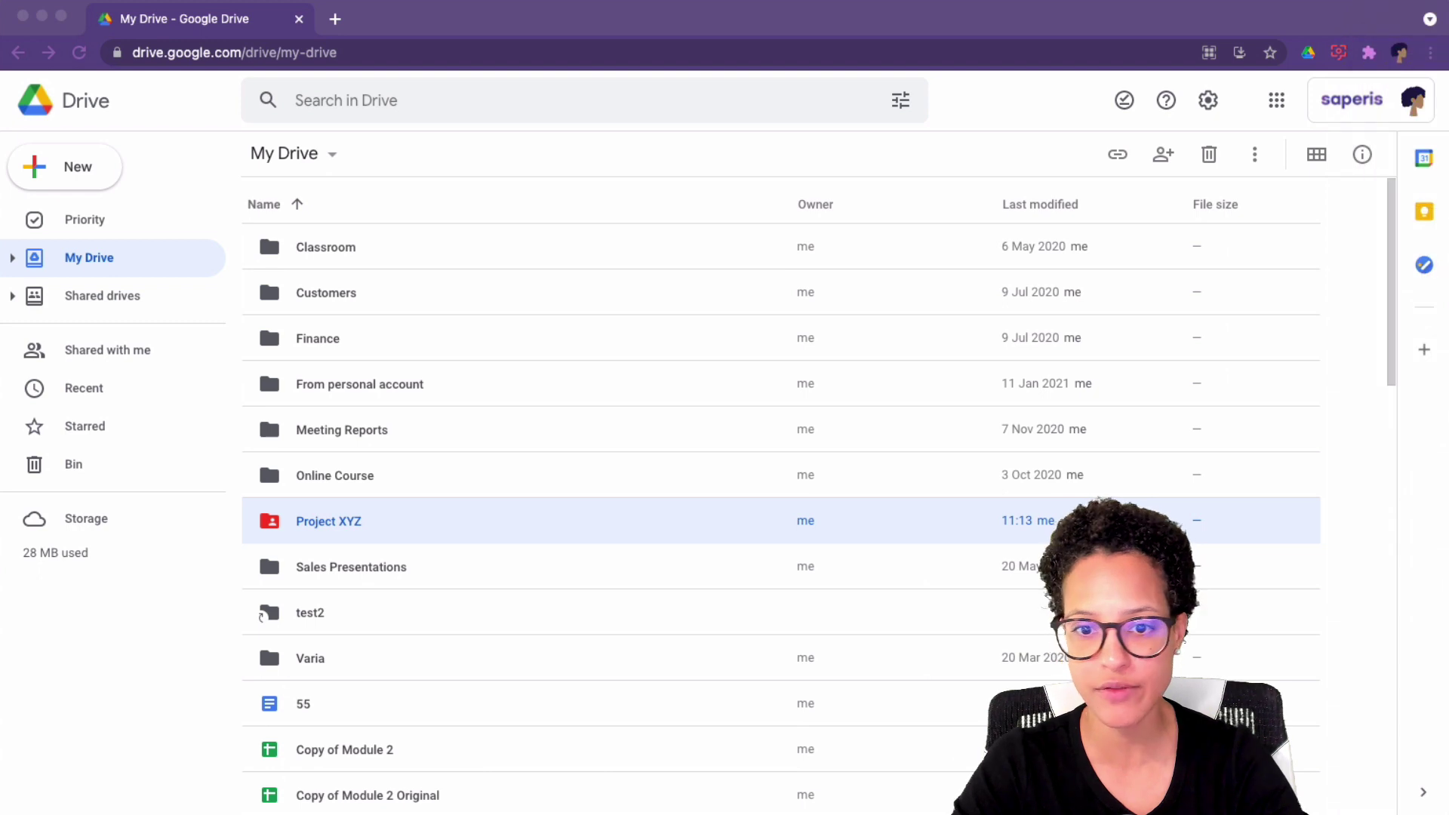
Step: Refresh the owner's My Drive and reset Project XYZ to the default grey colour
{"action": "left_click", "coordinate": [79, 53]}
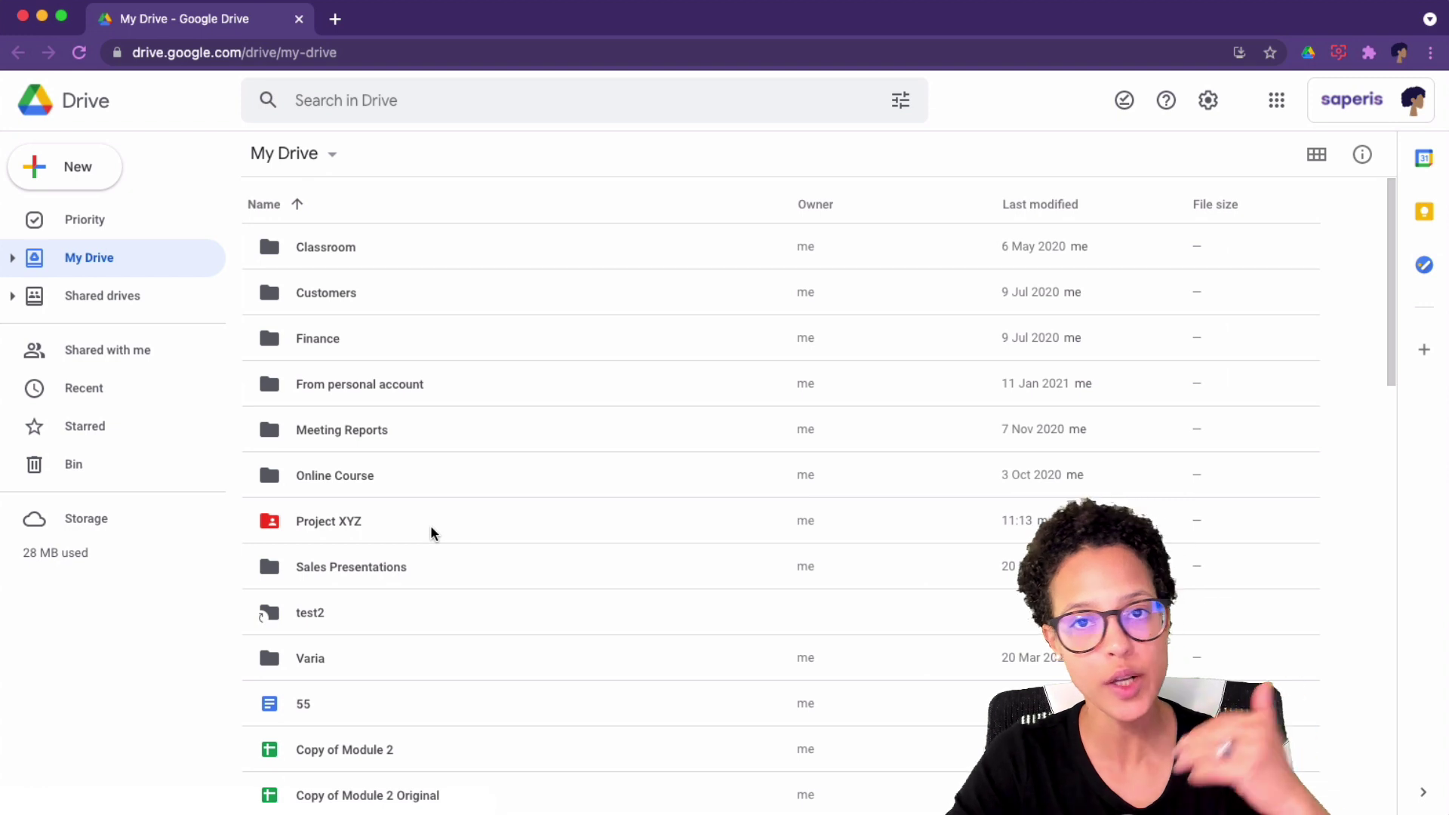
{"action": "right_click", "coordinate": [314, 523]}
{"action": "mouse_move", "coordinate": [415, 632]}
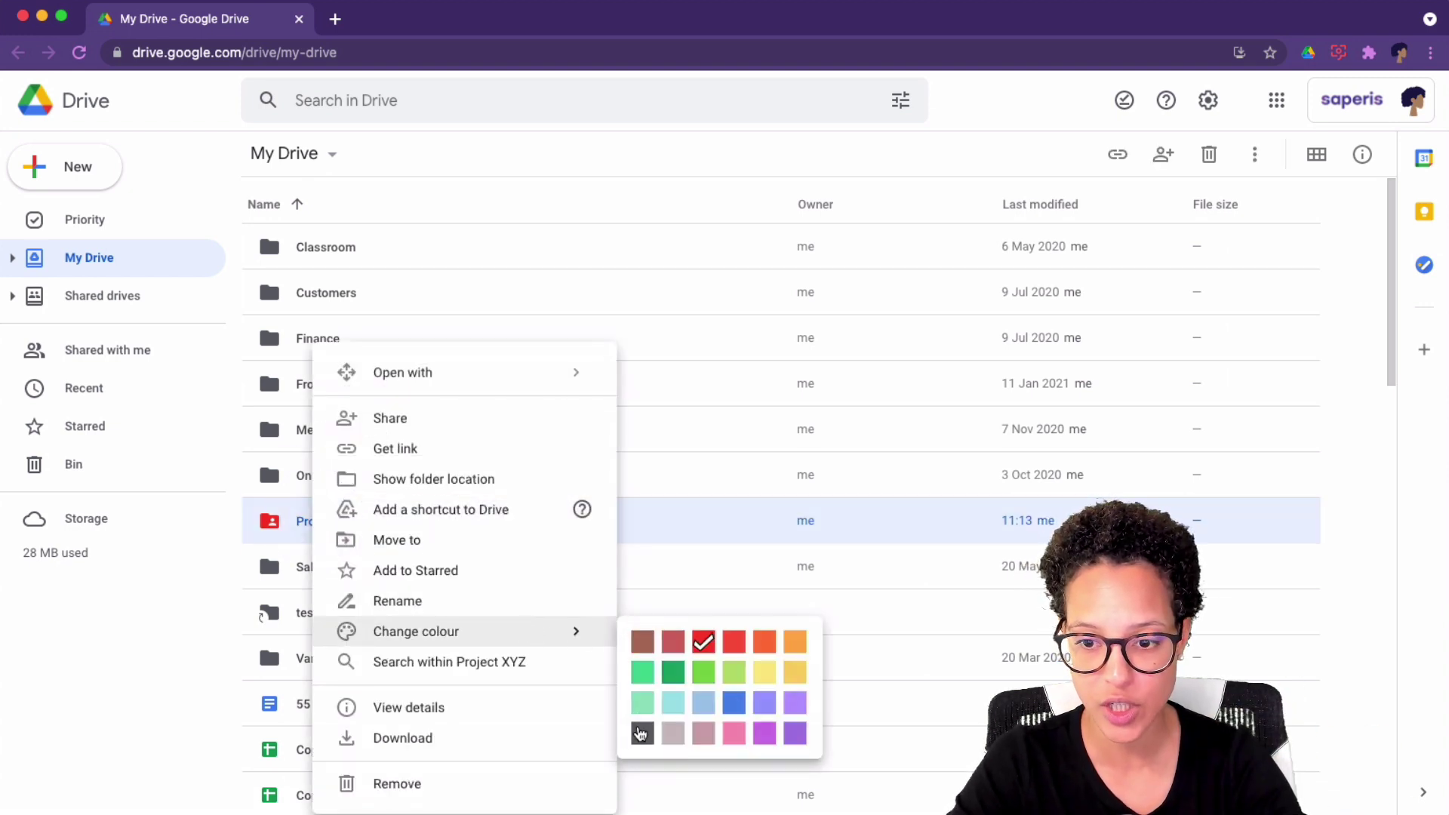
{"action": "left_click", "coordinate": [642, 736]}
{"action": "left_click", "coordinate": [188, 654]}
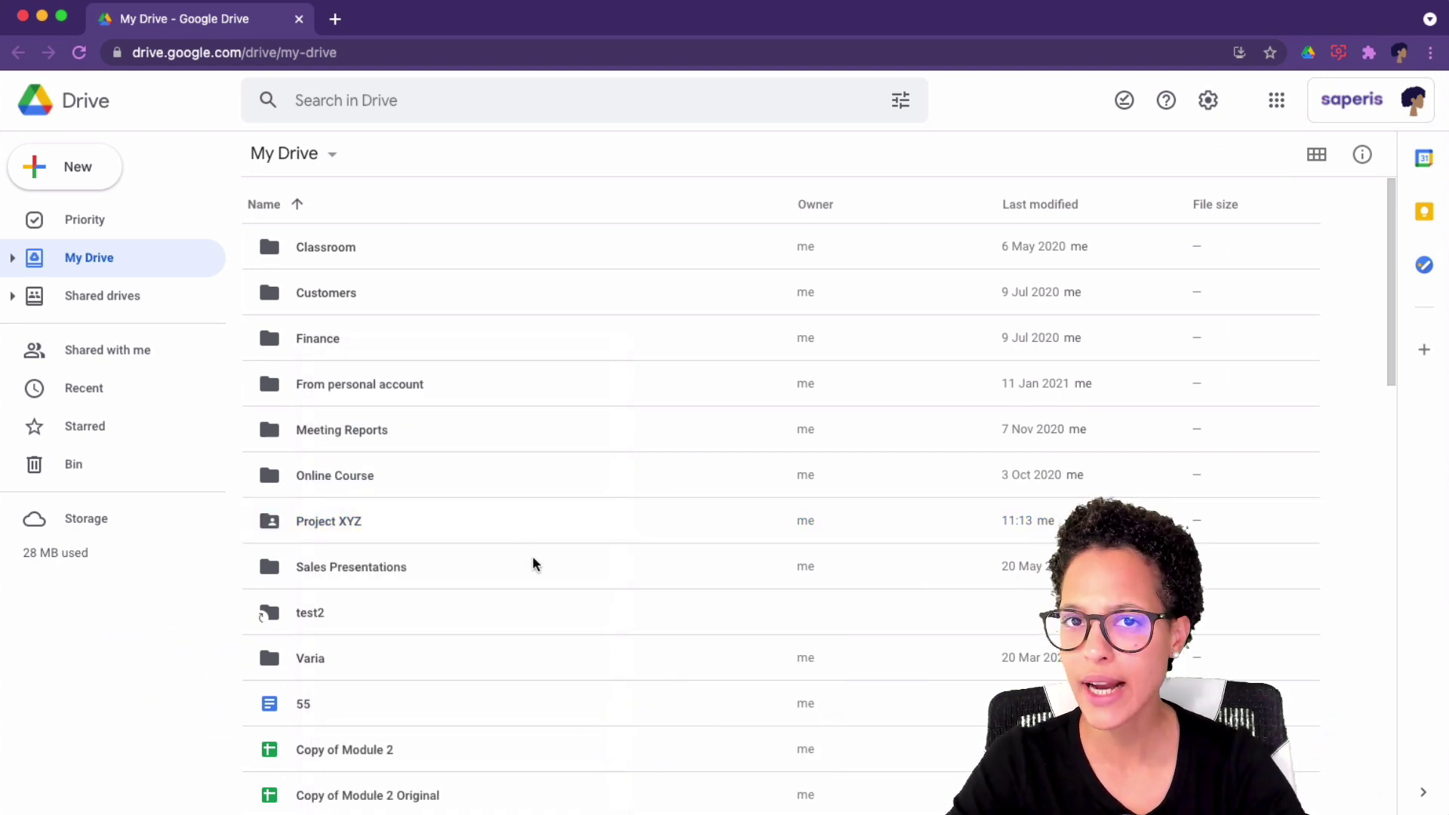
Step: Colour the YouTube folder in the Digital Business Strategy shared drive orange
{"action": "left_click", "coordinate": [148, 309]}
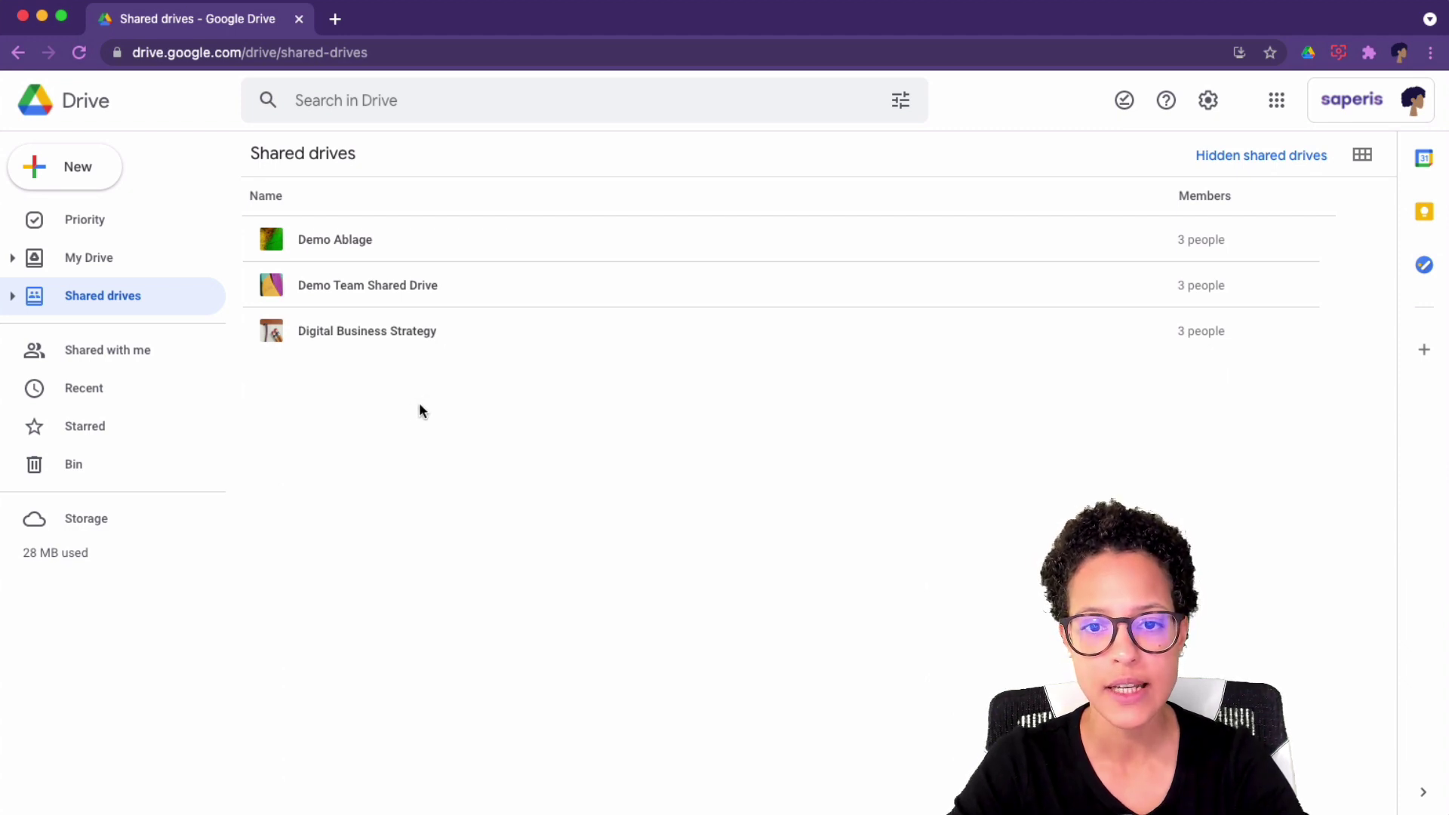
{"action": "double_click", "coordinate": [333, 333]}
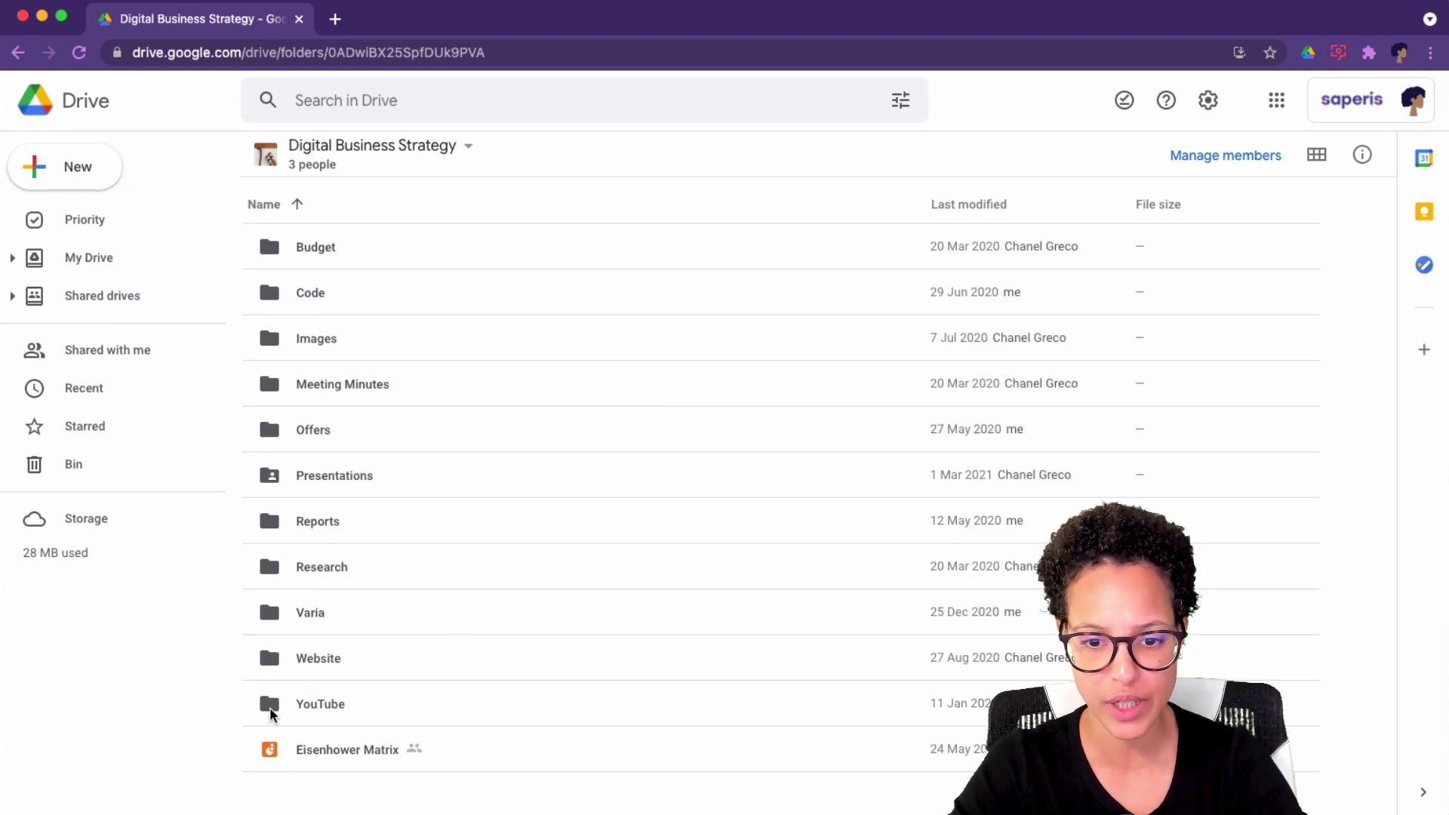
{"action": "right_click", "coordinate": [320, 704]}
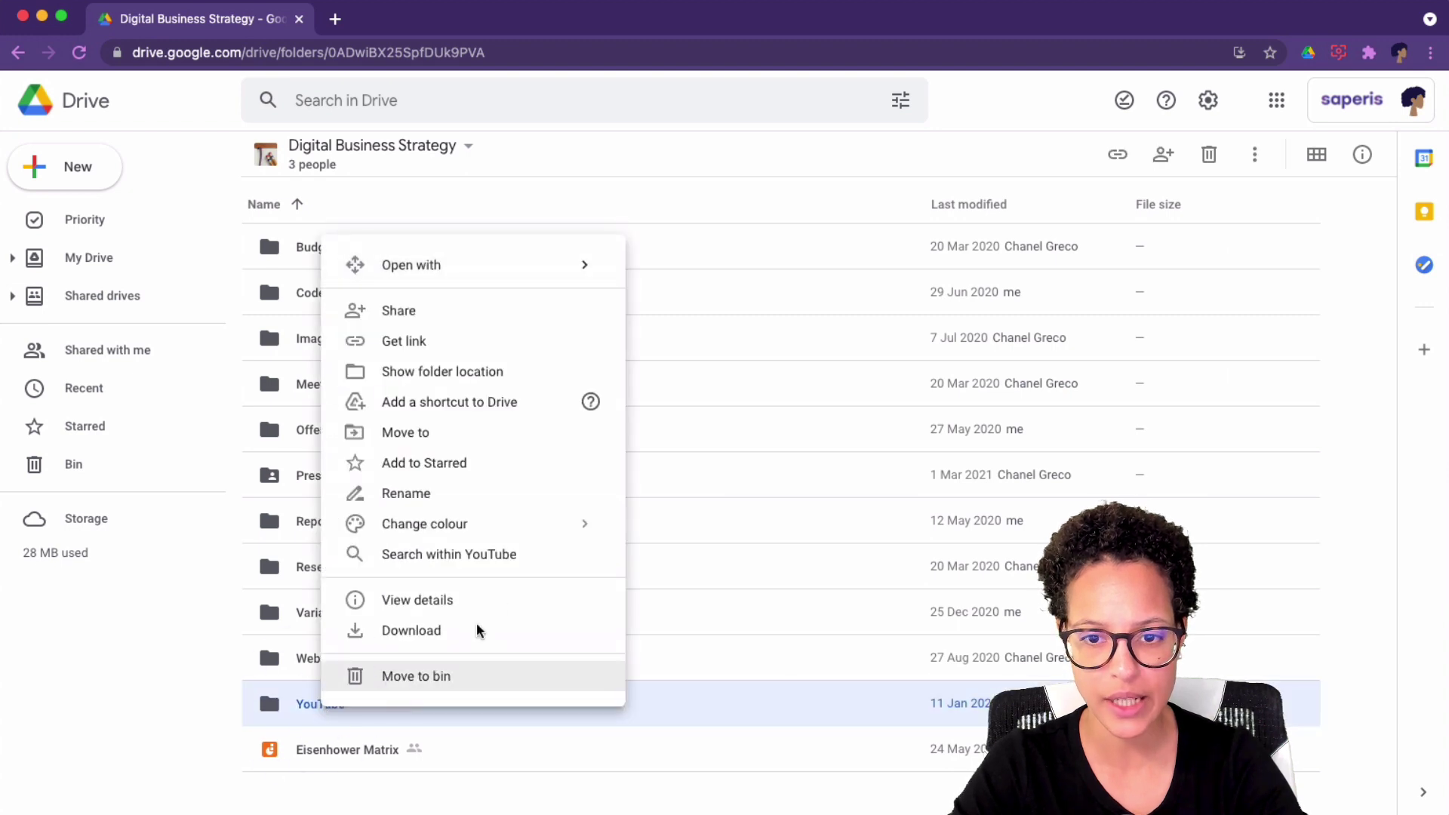
{"action": "mouse_move", "coordinate": [424, 523]}
{"action": "left_click", "coordinate": [798, 541]}
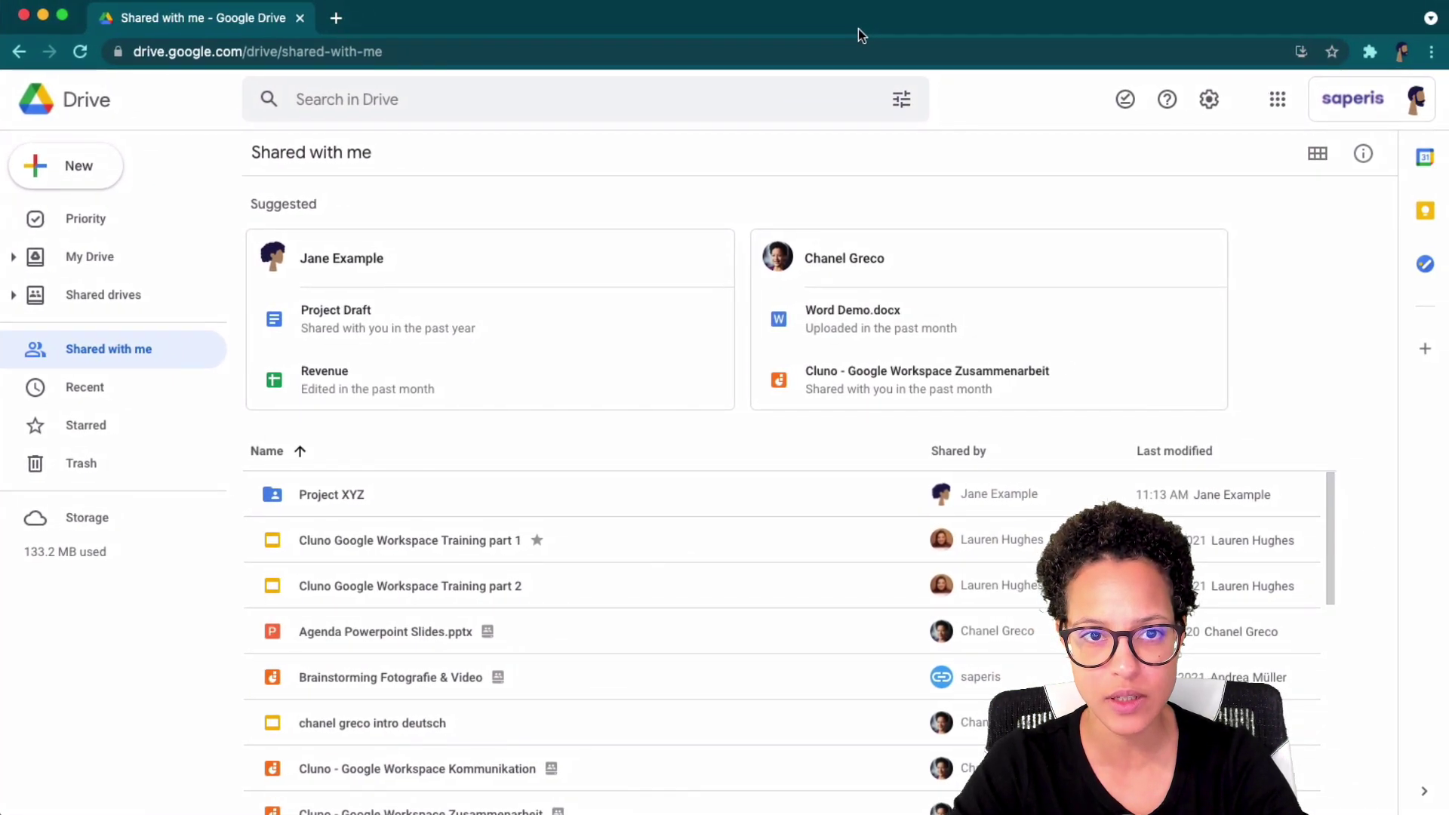
Step: In the second account, colour the Digital Business Strategy YouTube folder green
{"action": "left_click", "coordinate": [858, 29]}
{"action": "left_click", "coordinate": [70, 297]}
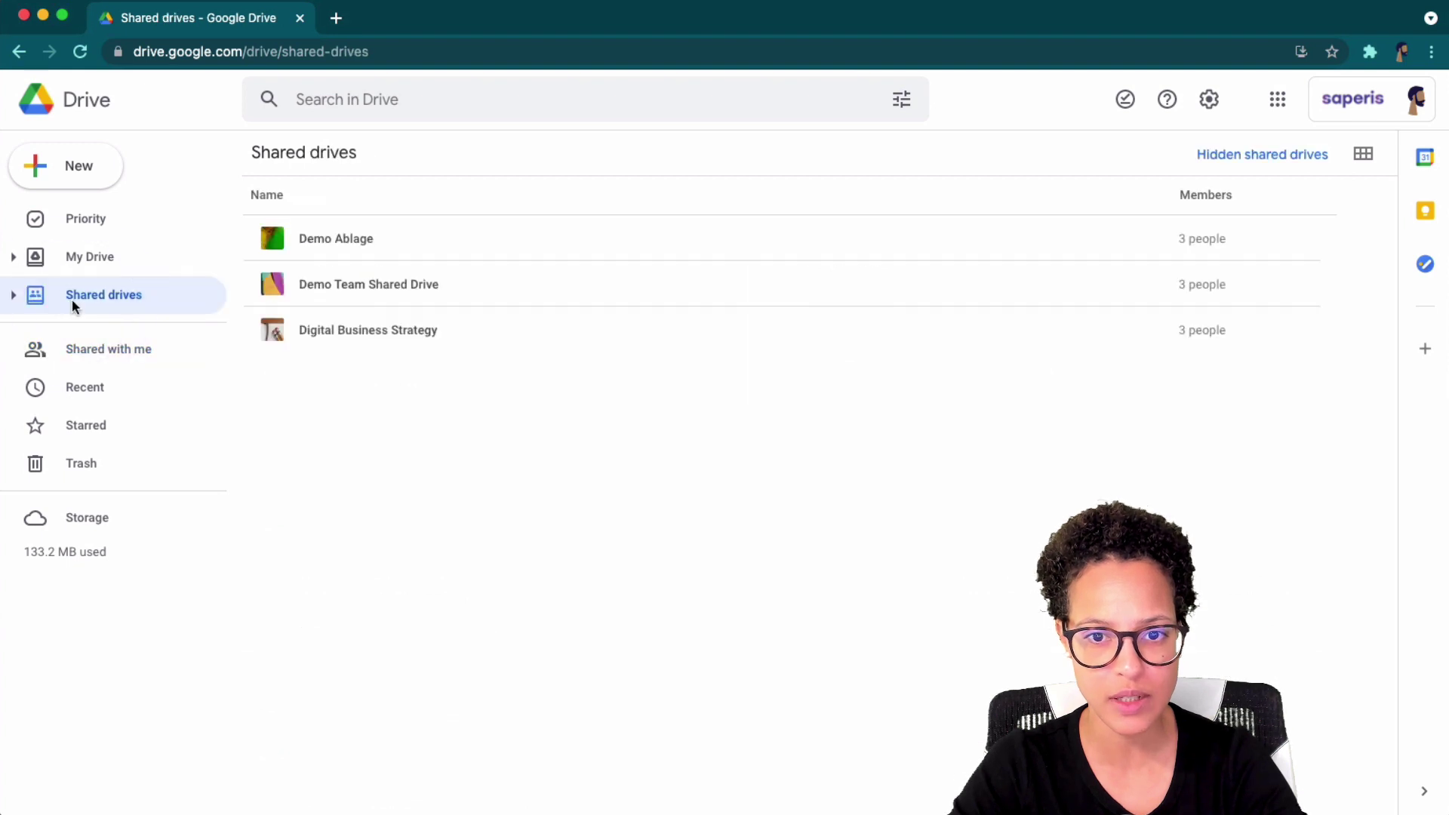
{"action": "double_click", "coordinate": [369, 331]}
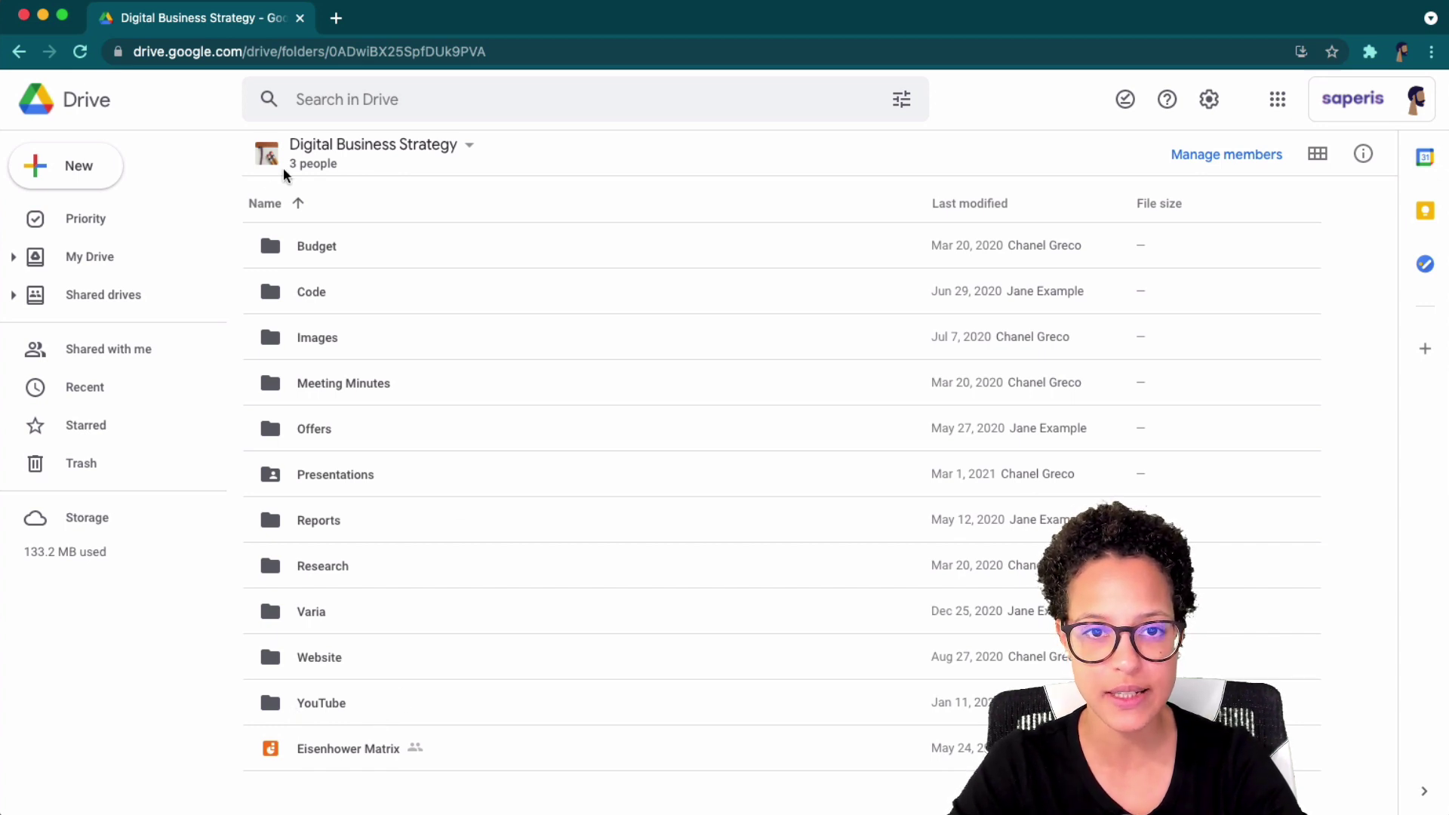
{"action": "left_click", "coordinate": [79, 55]}
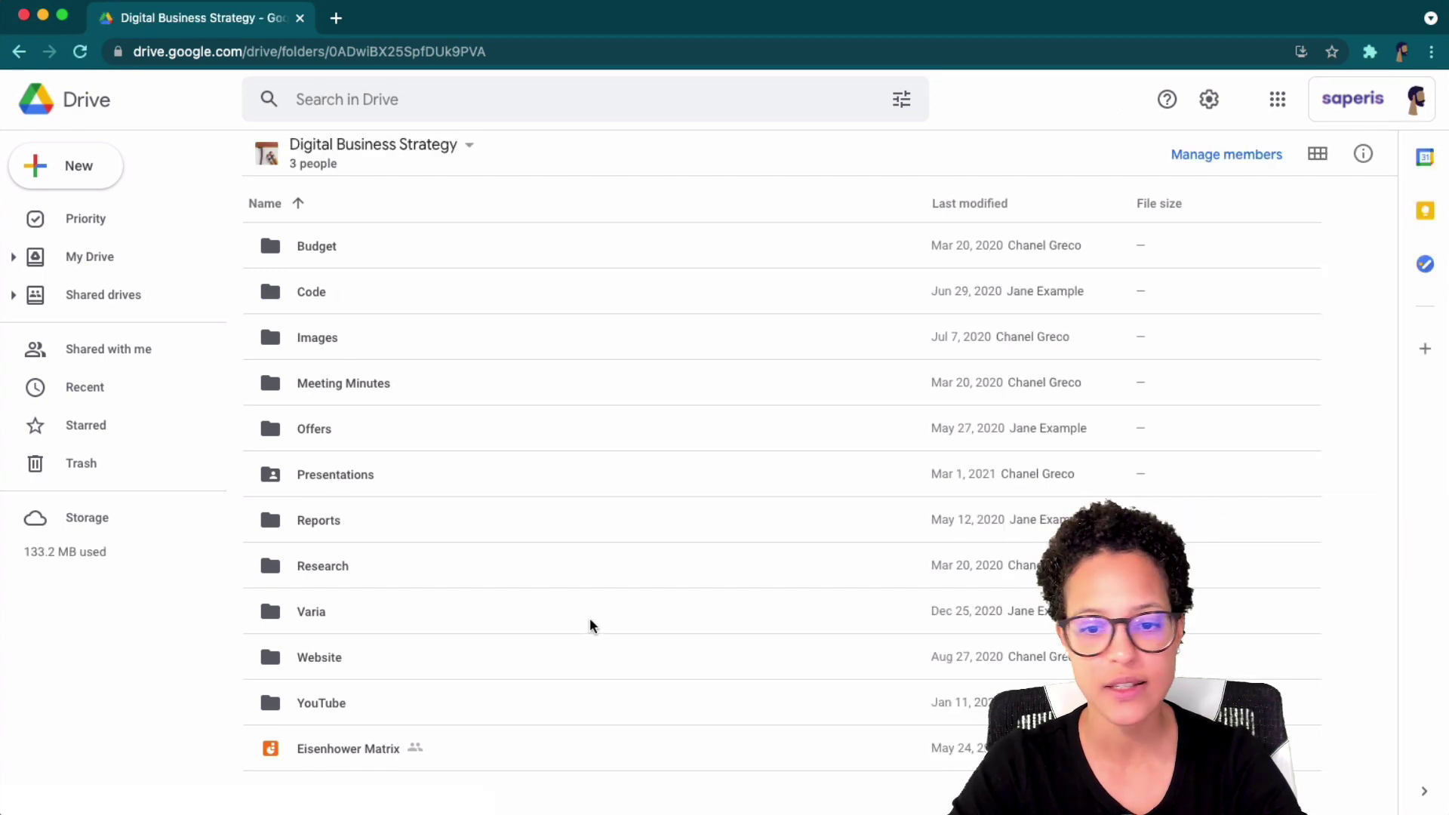
{"action": "right_click", "coordinate": [326, 709]}
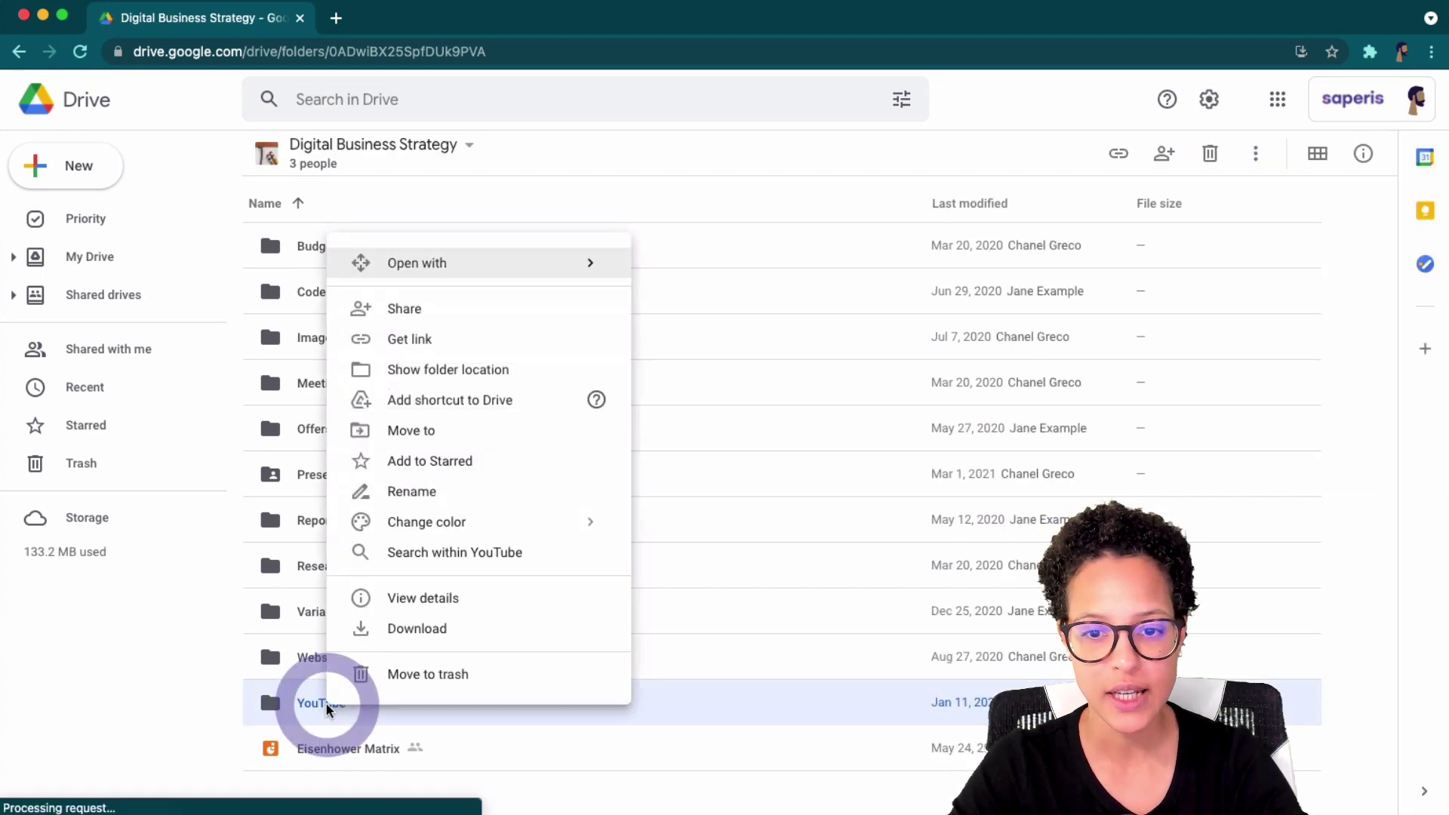
{"action": "mouse_move", "coordinate": [428, 521]}
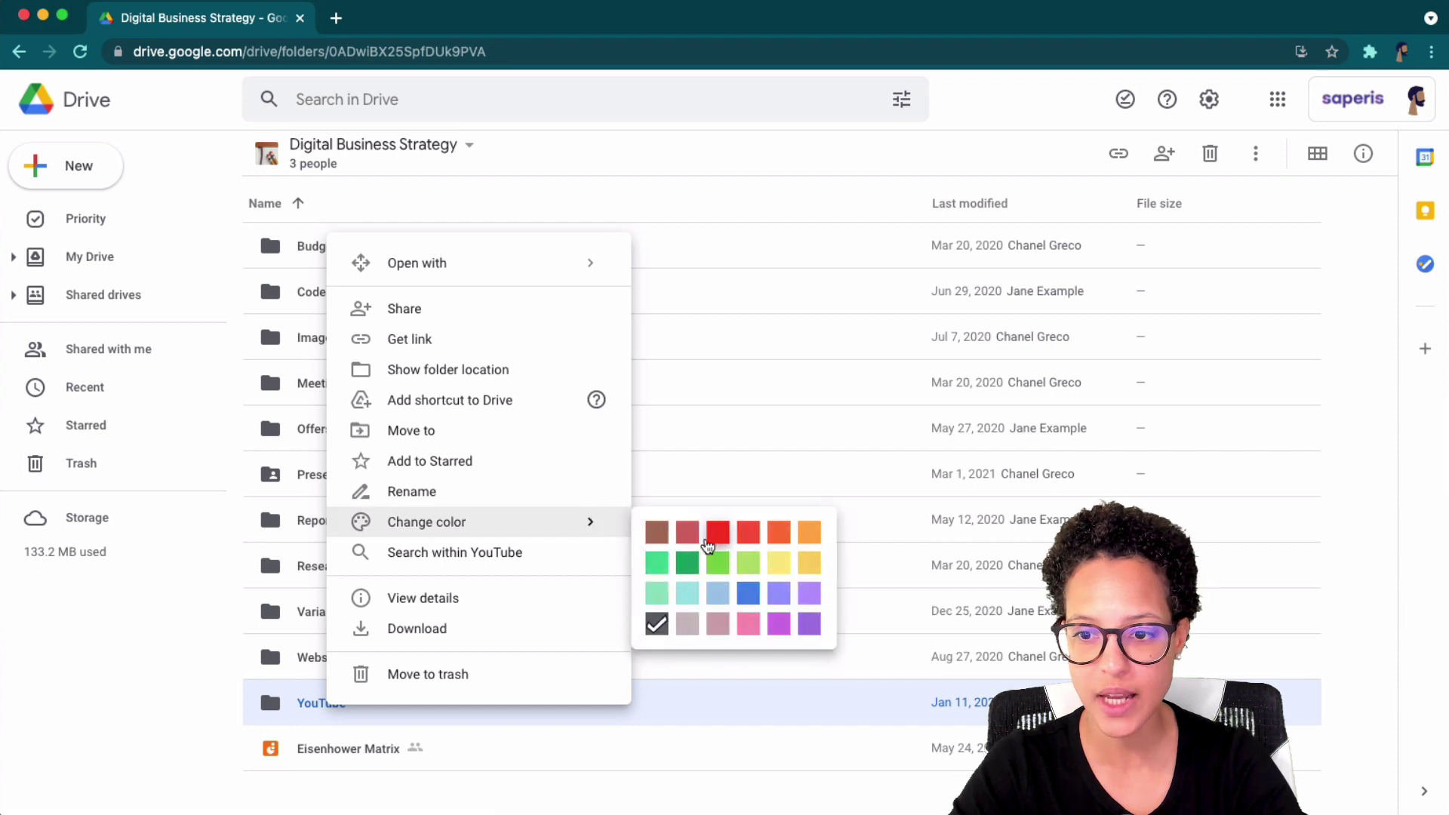
{"action": "left_click", "coordinate": [690, 565]}
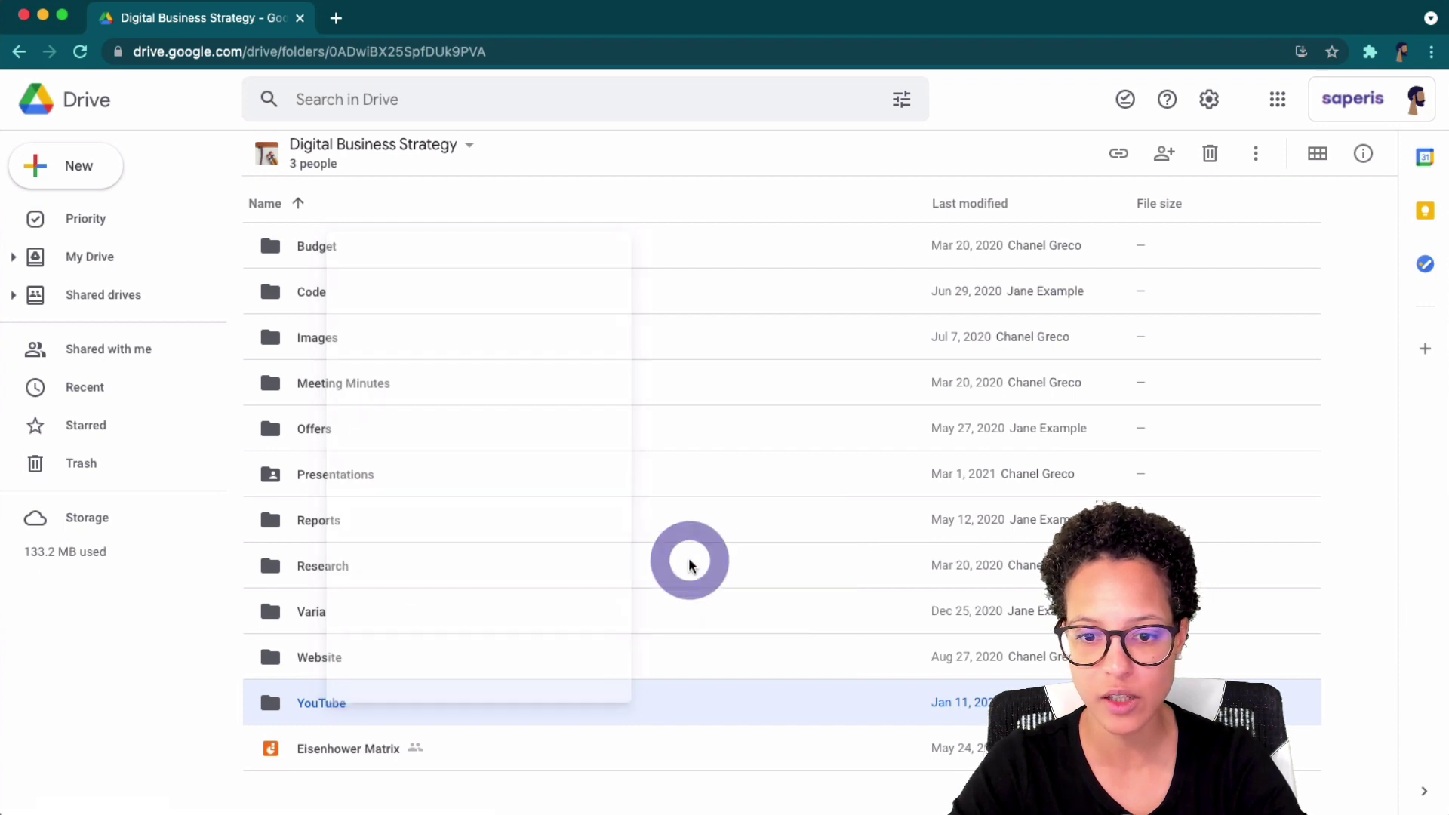
{"action": "left_click", "coordinate": [179, 693]}
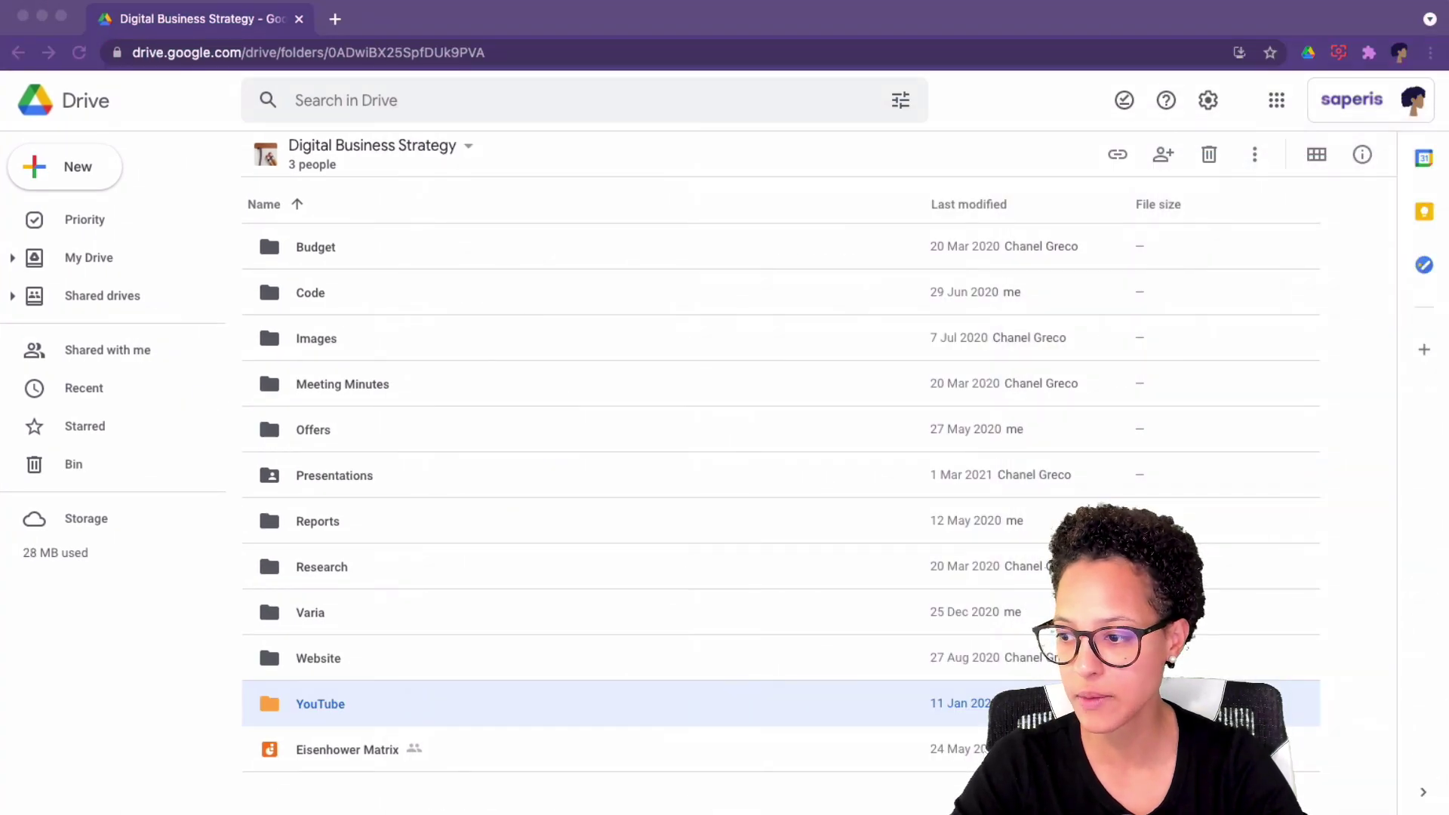
{"action": "left_click", "coordinate": [79, 54]}
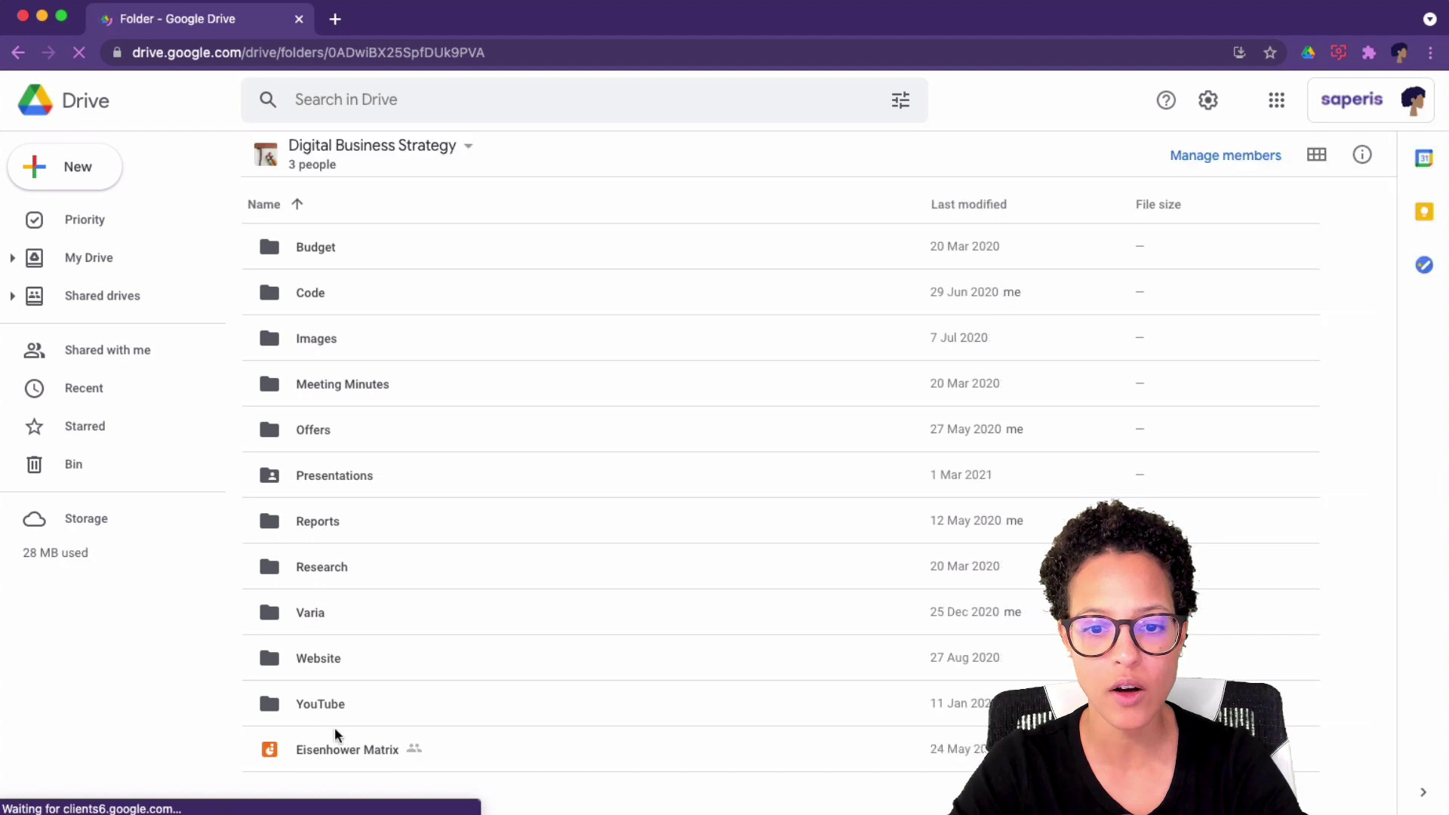